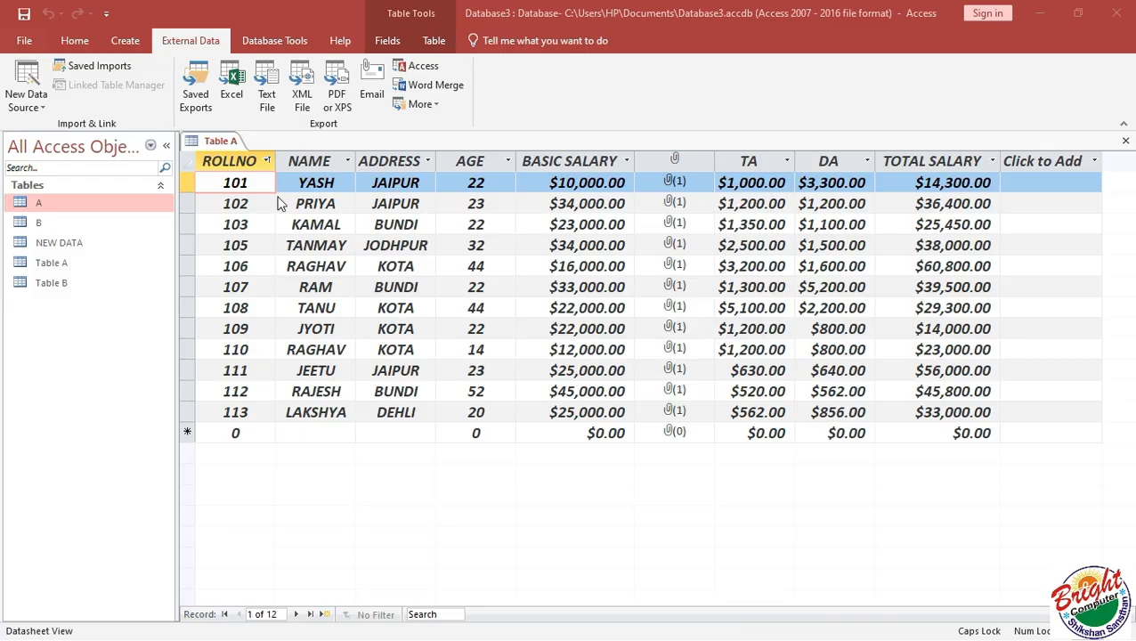
# - Inspect Table A's fields and primary key in Design View, and return to Datasheet View
pyautogui.click(82, 41)
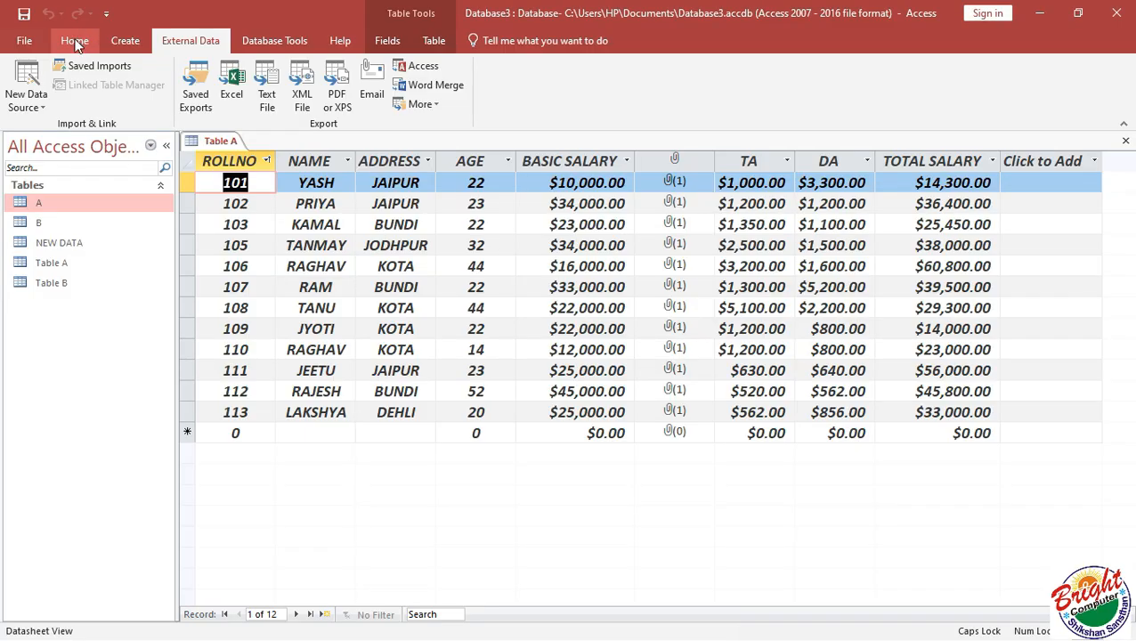
pyautogui.click(76, 41)
pyautogui.click(19, 96)
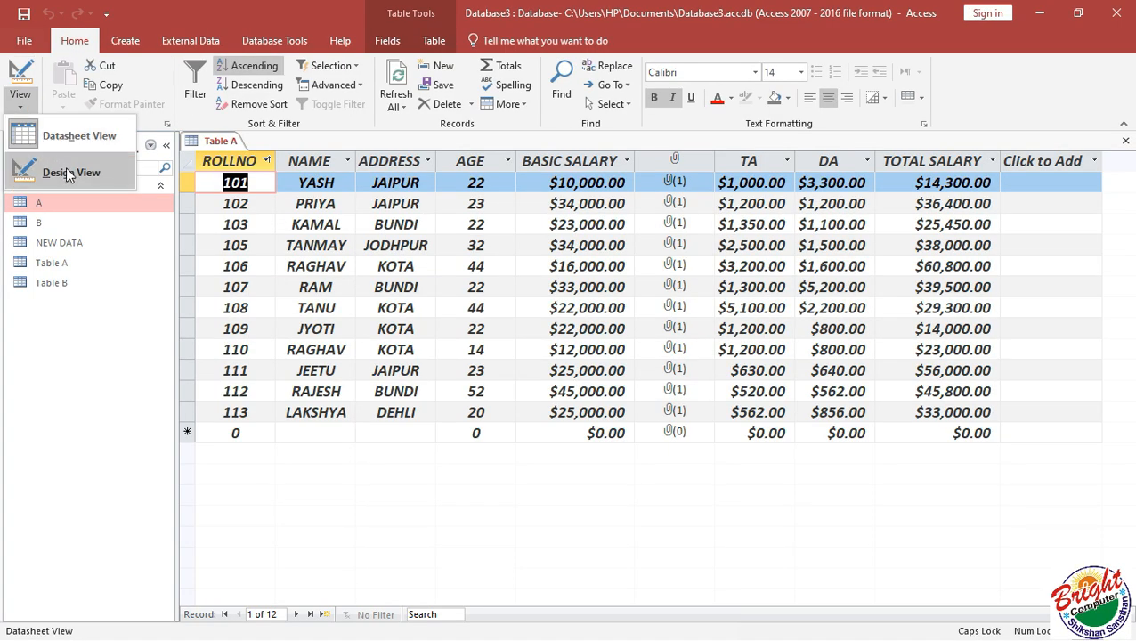
pyautogui.click(68, 173)
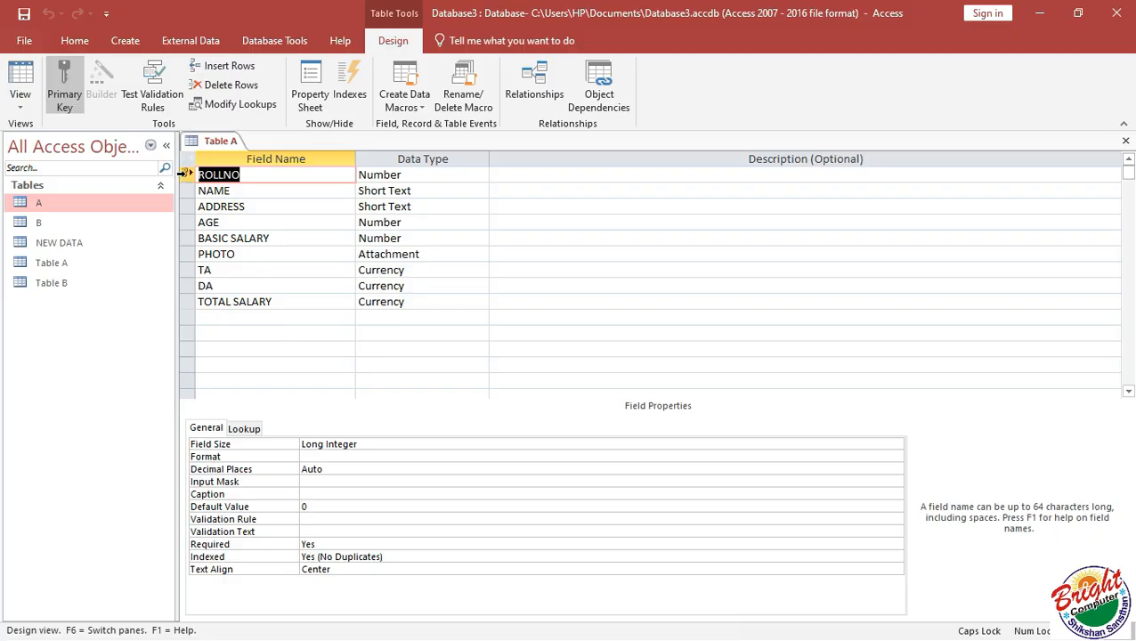
pyautogui.click(21, 76)
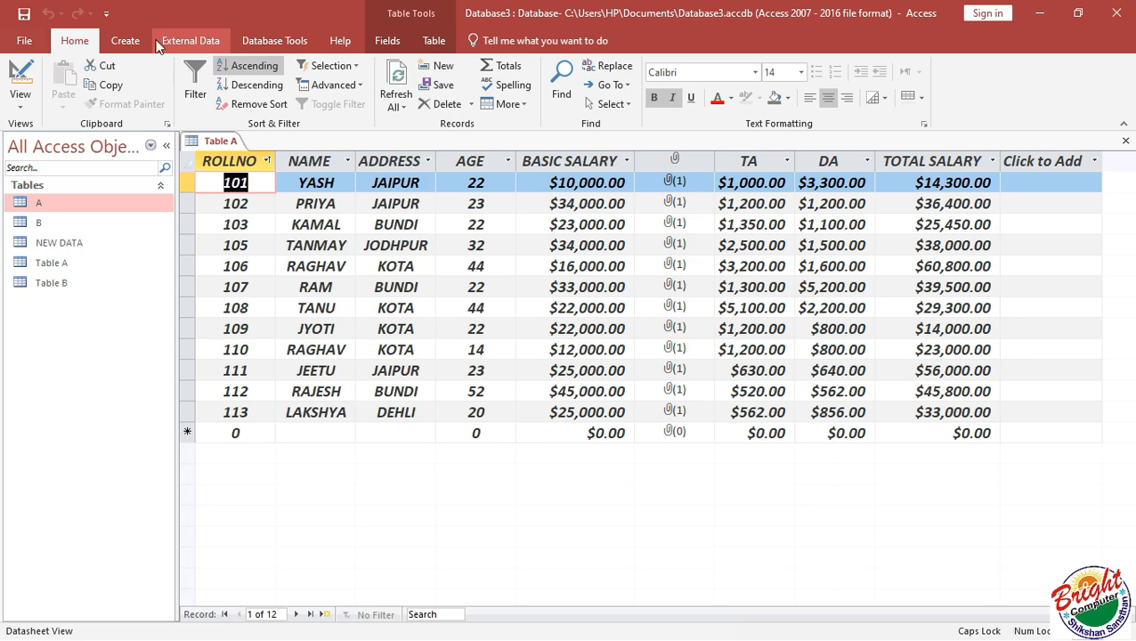
# - Create a basic report from the open Table A
pyautogui.click(129, 41)
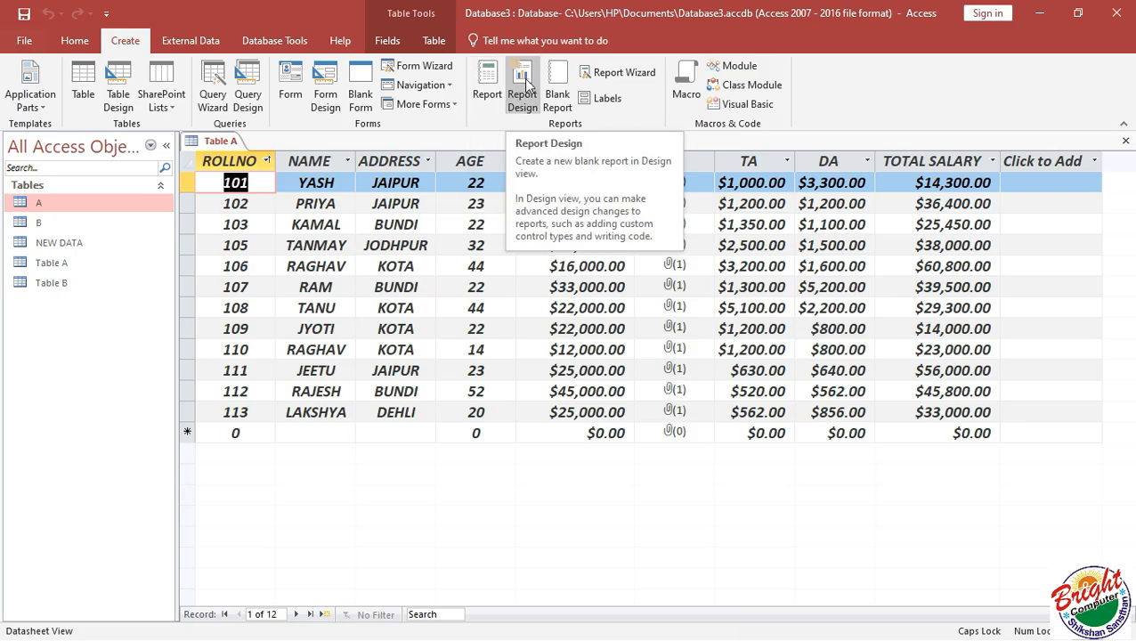
pyautogui.click(481, 92)
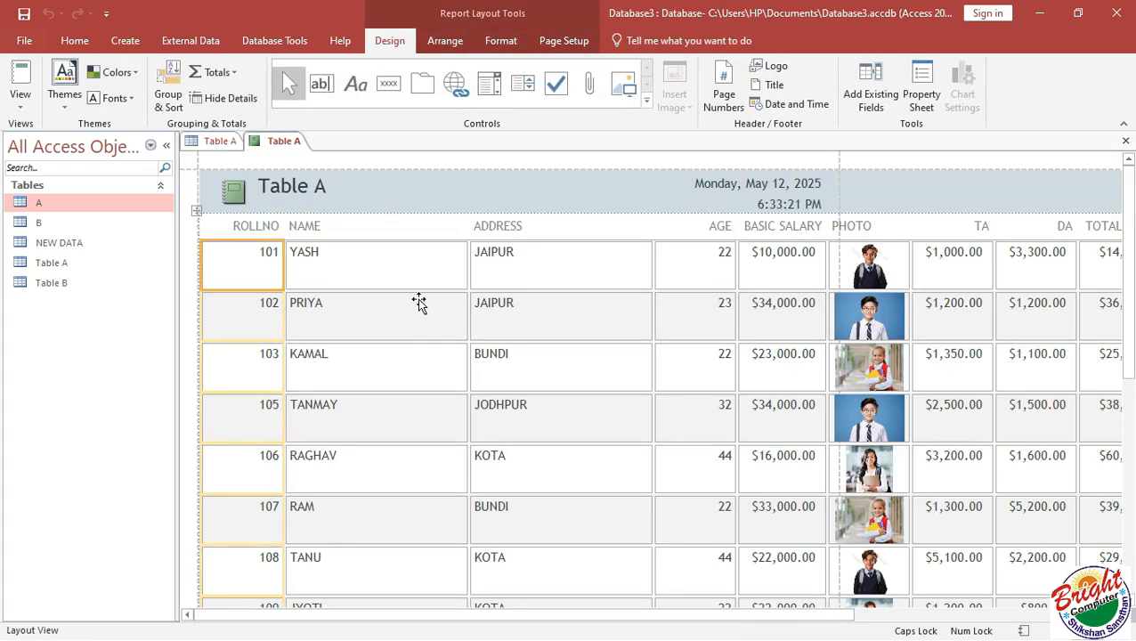
# - Examine the records and photos in the new report from its header down to the page footer
pyautogui.scroll(-3, 418, 303)
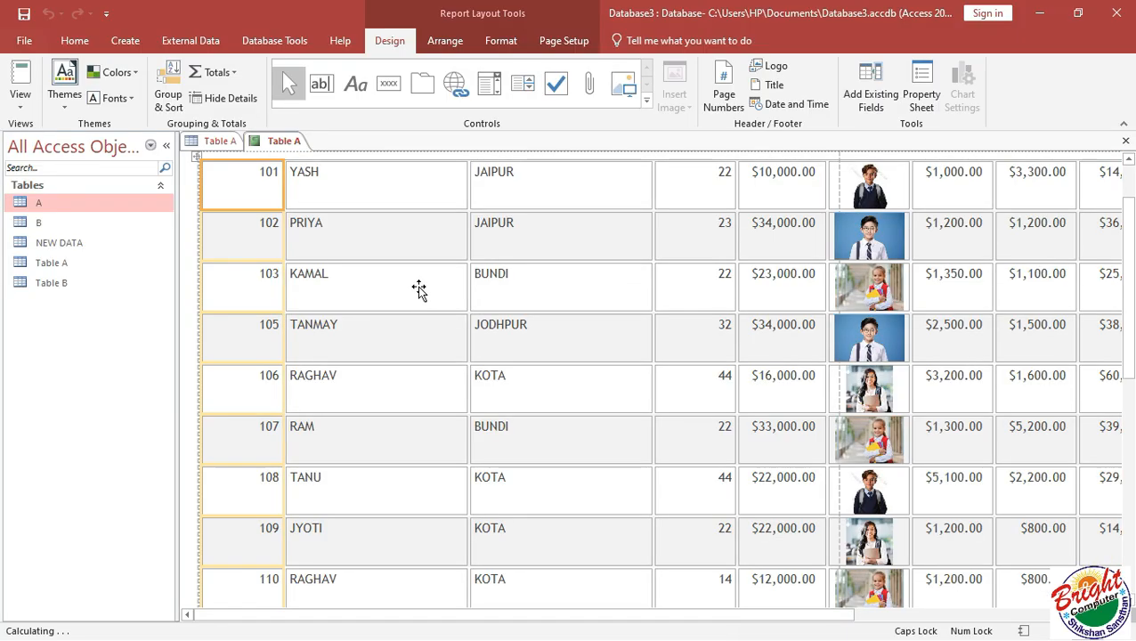
pyautogui.scroll(3, 418, 289)
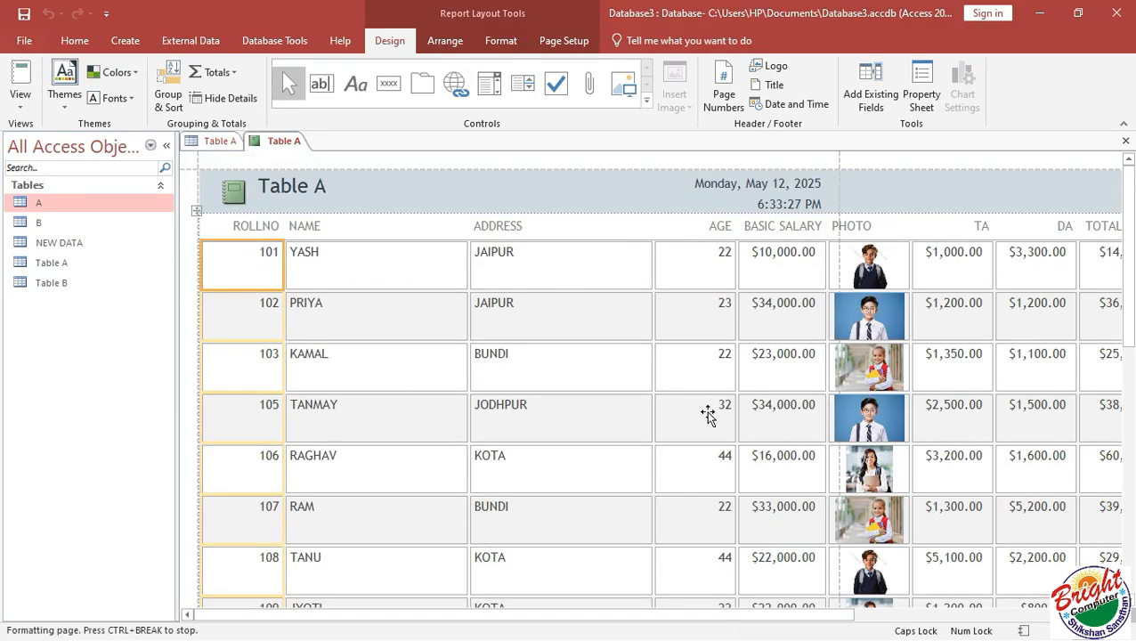
pyautogui.scroll(-8, 707, 414)
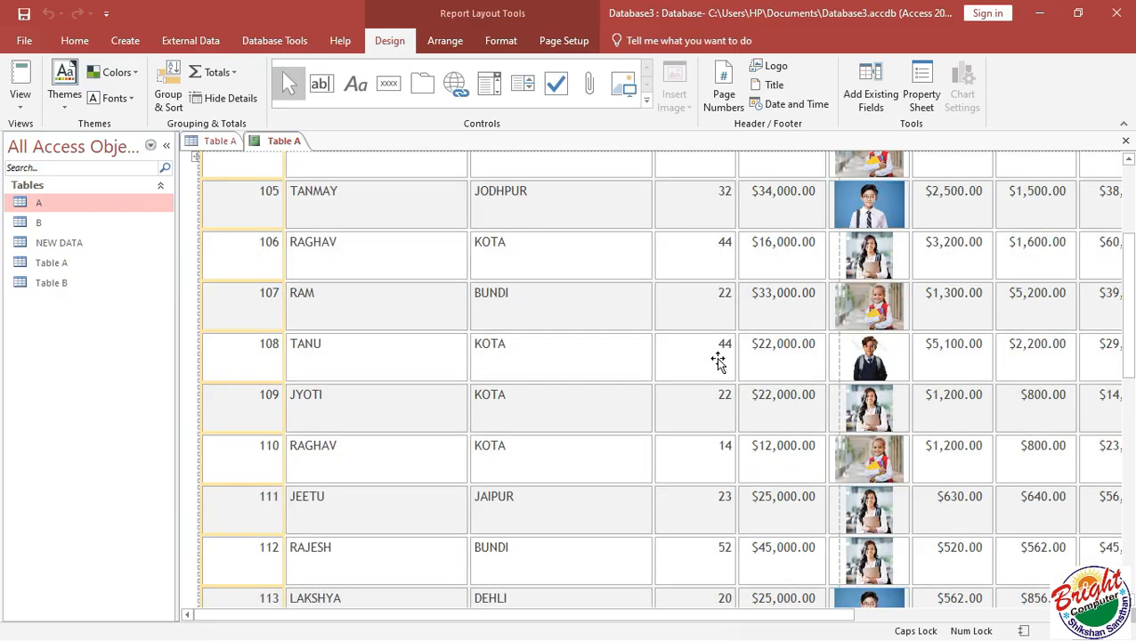
pyautogui.scroll(-4, 717, 360)
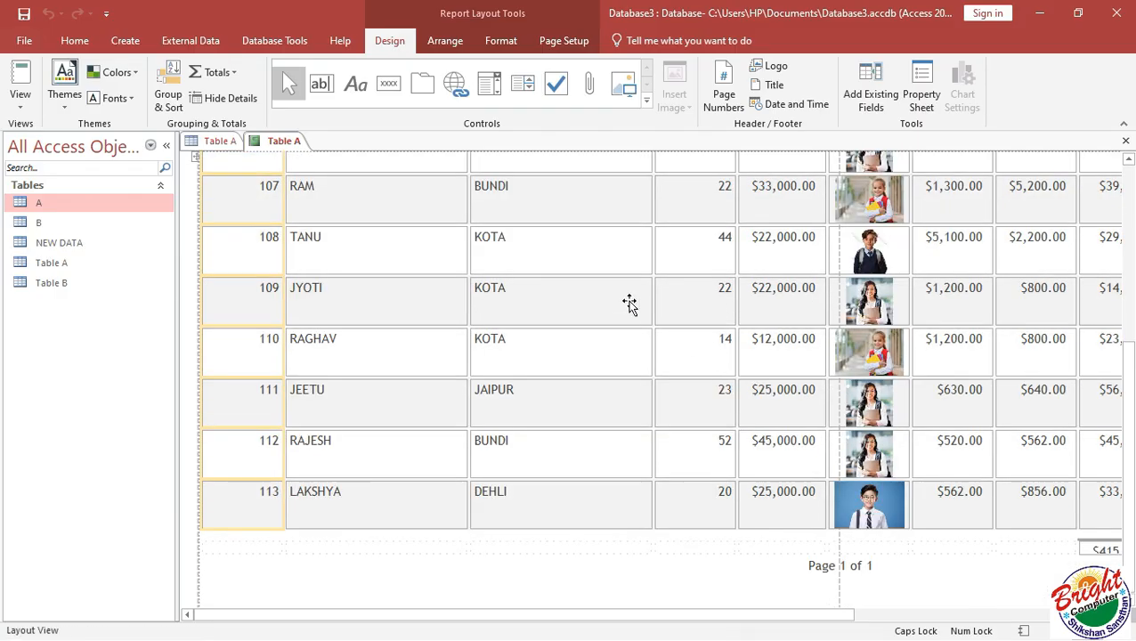
pyautogui.scroll(2, 629, 306)
pyautogui.scroll(-2, 629, 305)
pyautogui.scroll(9, 629, 305)
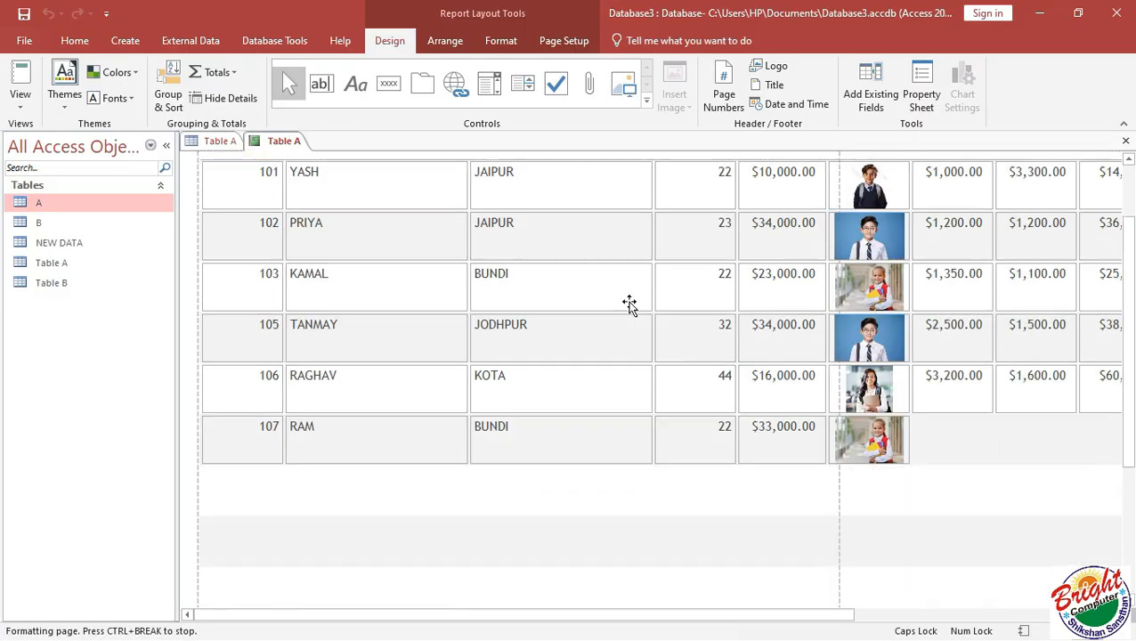
pyautogui.scroll(3, 630, 305)
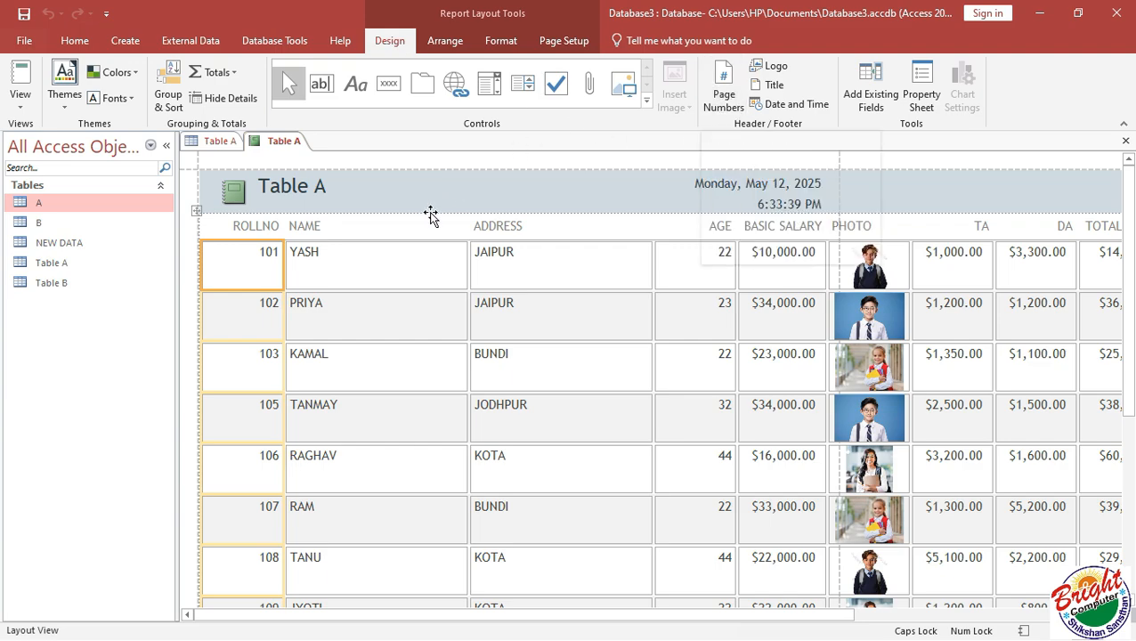
pyautogui.click(497, 42)
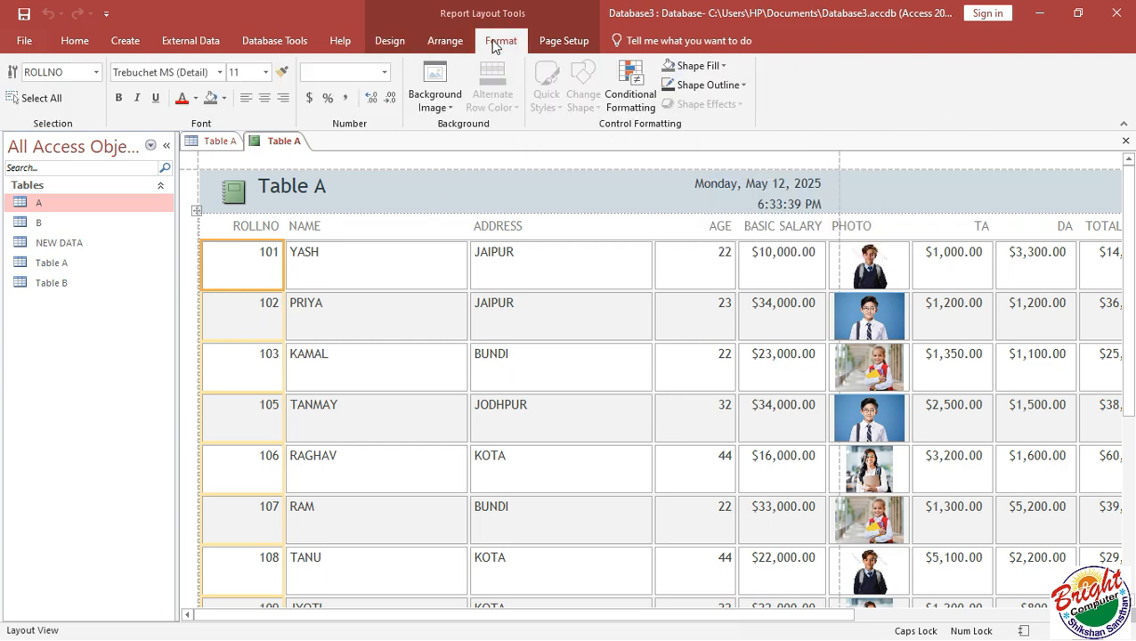
pyautogui.click(558, 42)
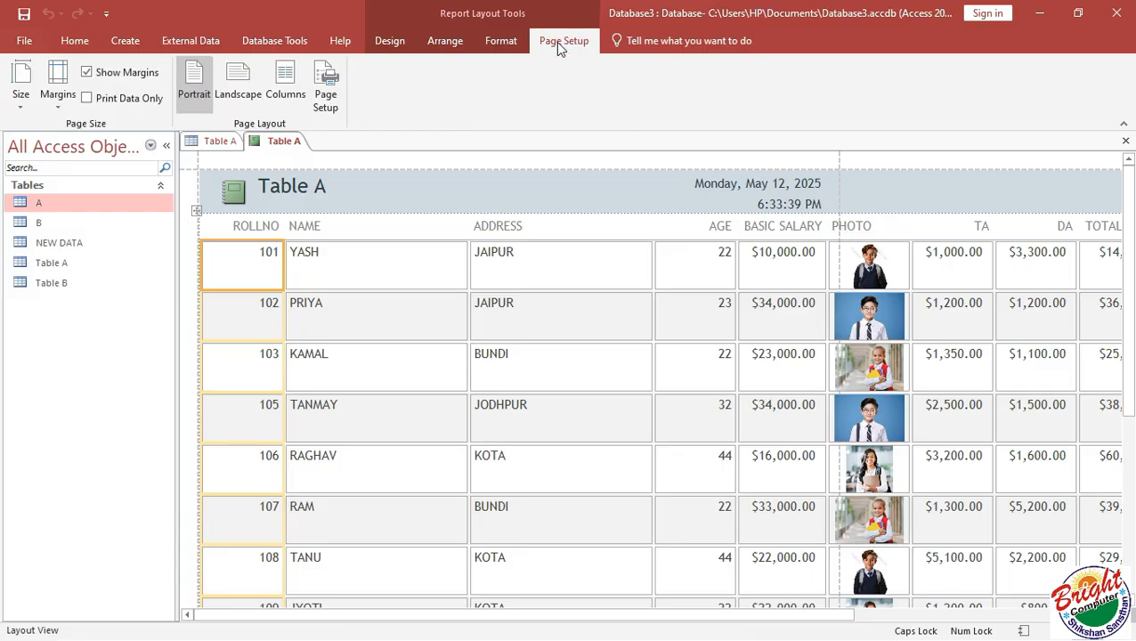
pyautogui.click(445, 42)
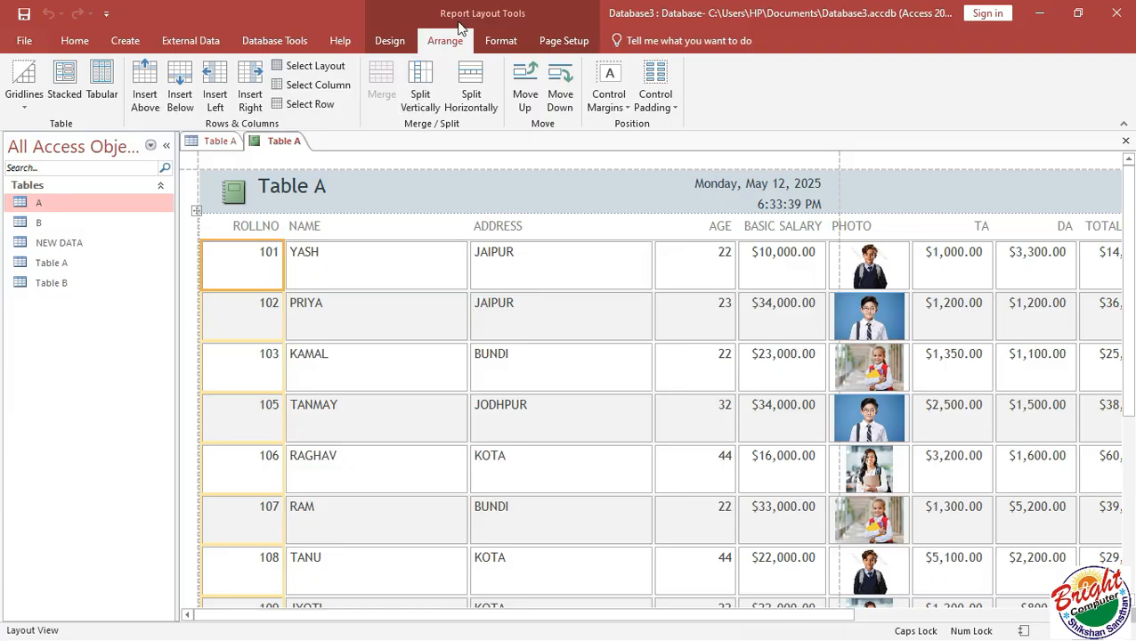
pyautogui.click(469, 16)
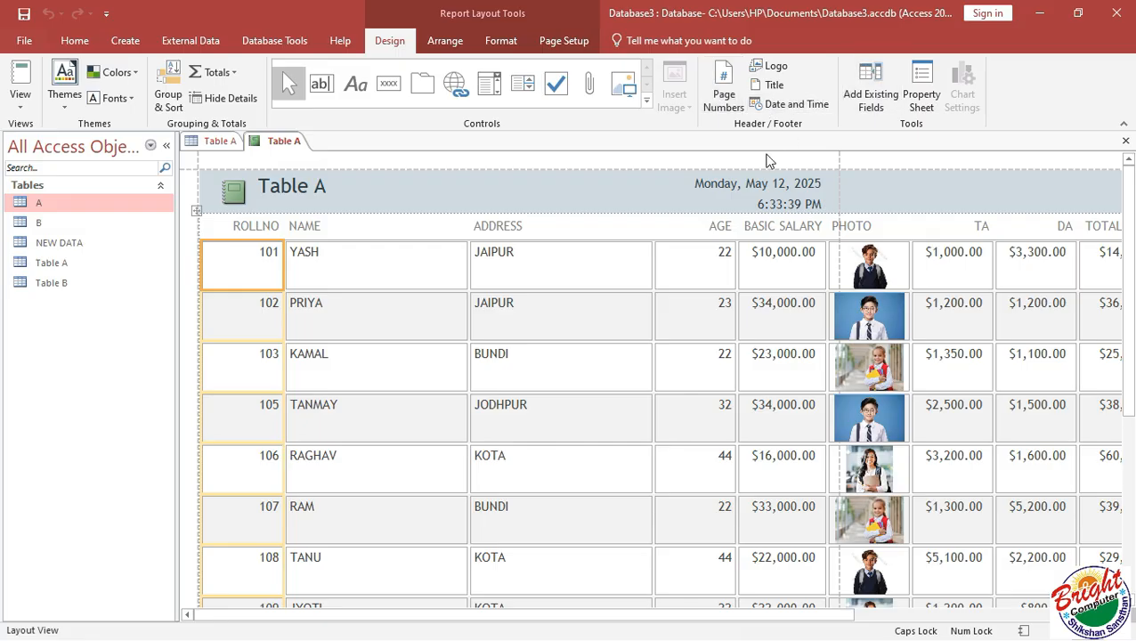
pyautogui.scroll(-1, 409, 307)
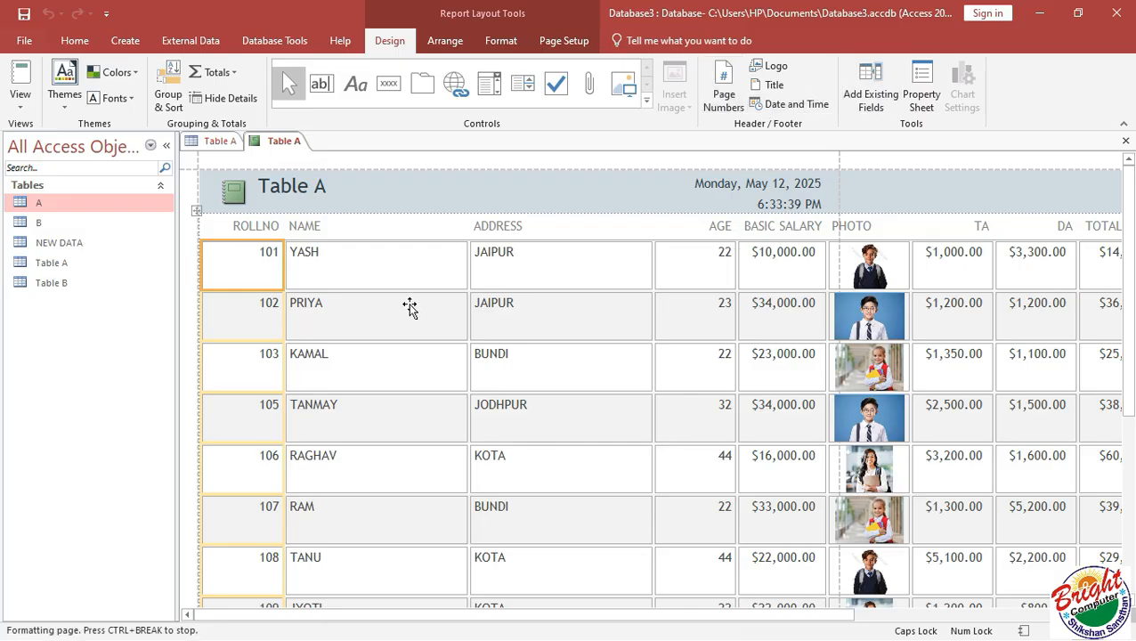
pyautogui.scroll(1, 398, 269)
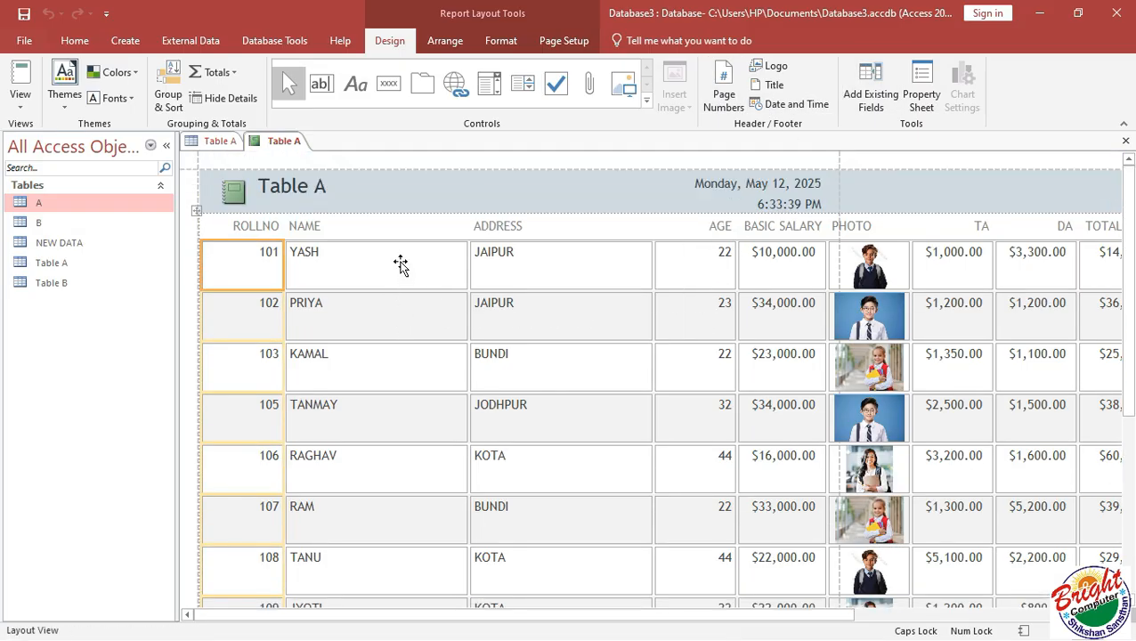
# - Change the report header title to STUDENT REPORT
pyautogui.click(774, 84)
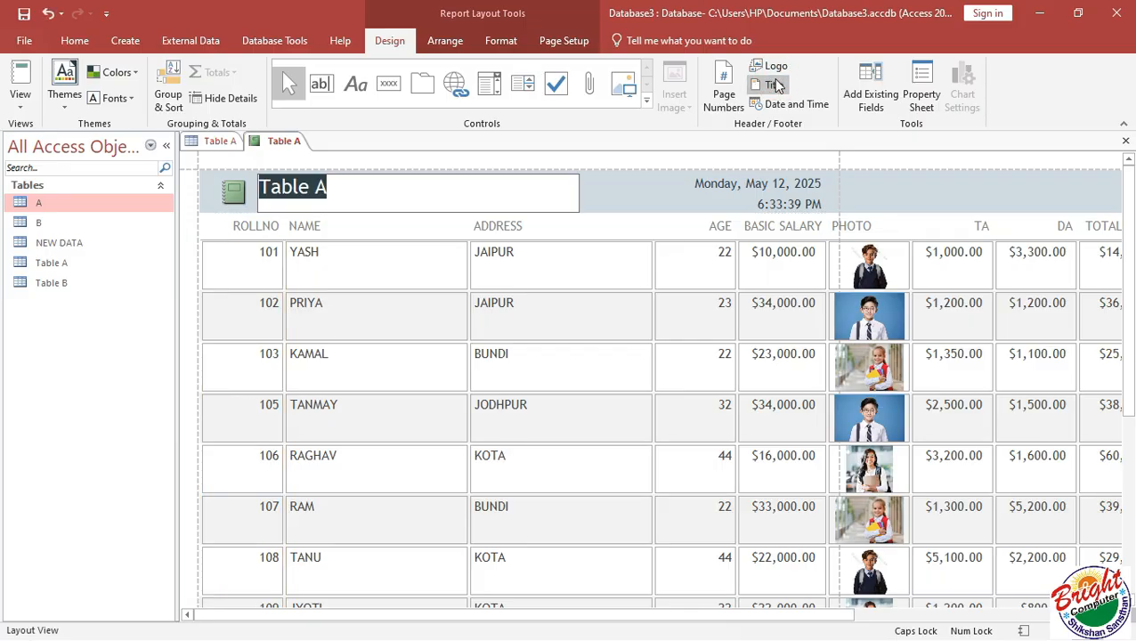
pyautogui.write('S')
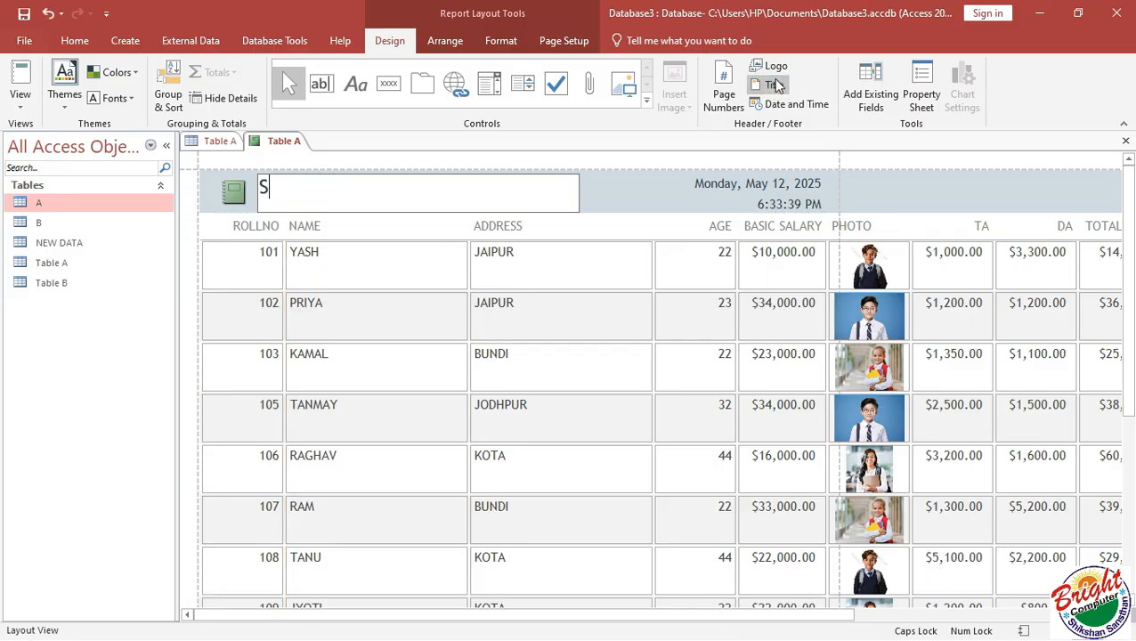
pyautogui.write('TUDENT REPORT')
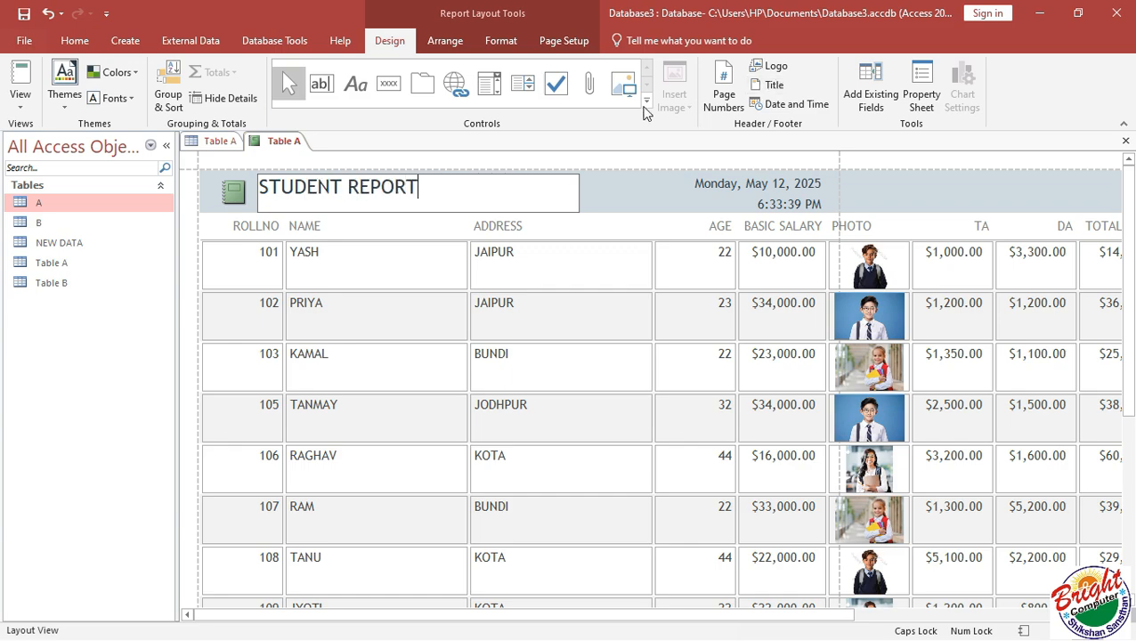
# - Format the STUDENT REPORT title as underlined, italic and bold with a red font colour
pyautogui.moveTo(430, 186); pyautogui.dragTo(246, 186)
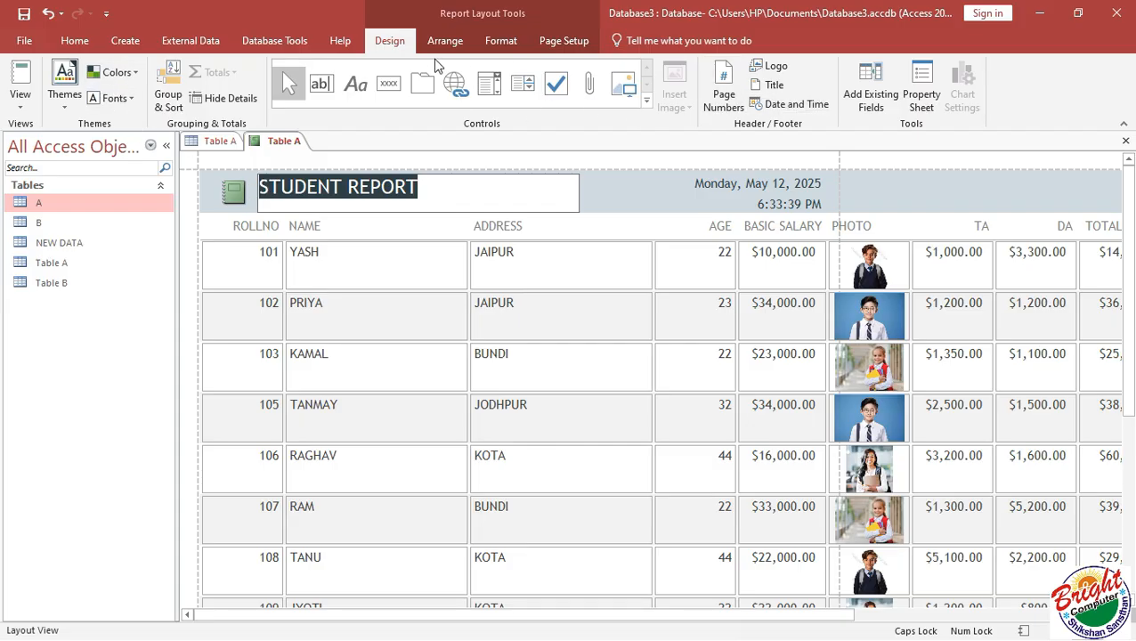
pyautogui.click(76, 43)
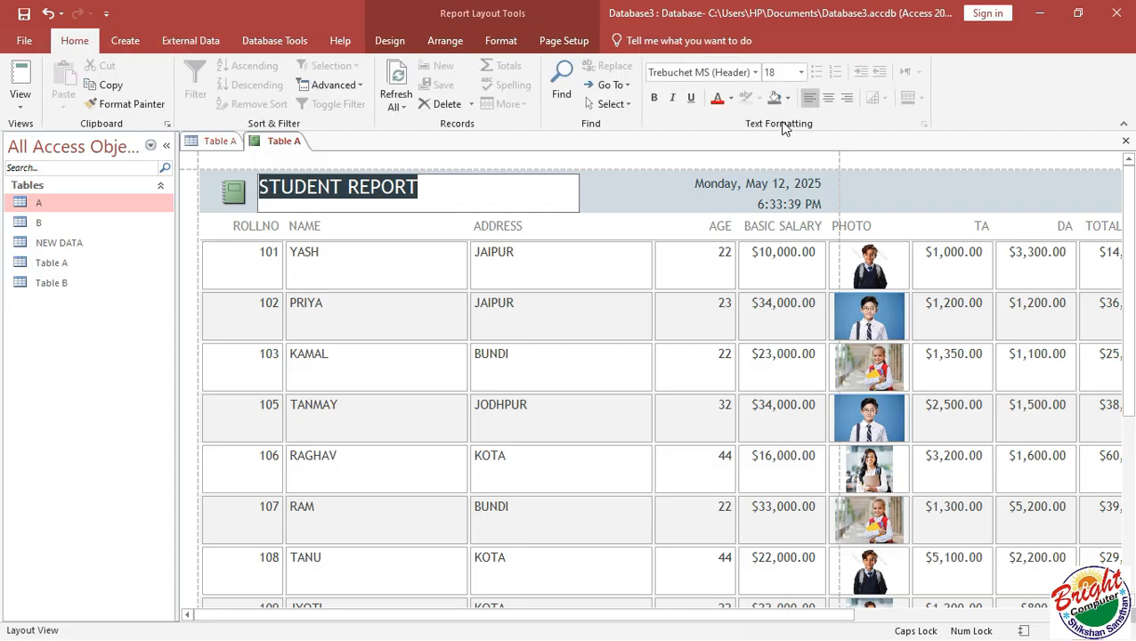
pyautogui.click(690, 98)
pyautogui.click(672, 98)
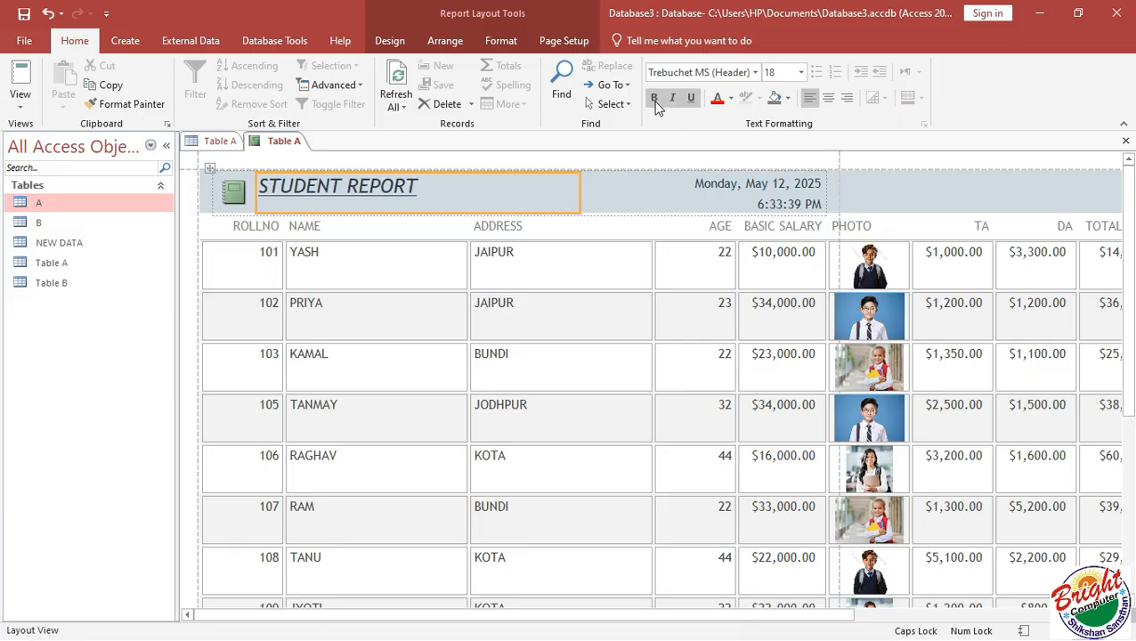
pyautogui.click(653, 98)
pyautogui.click(716, 97)
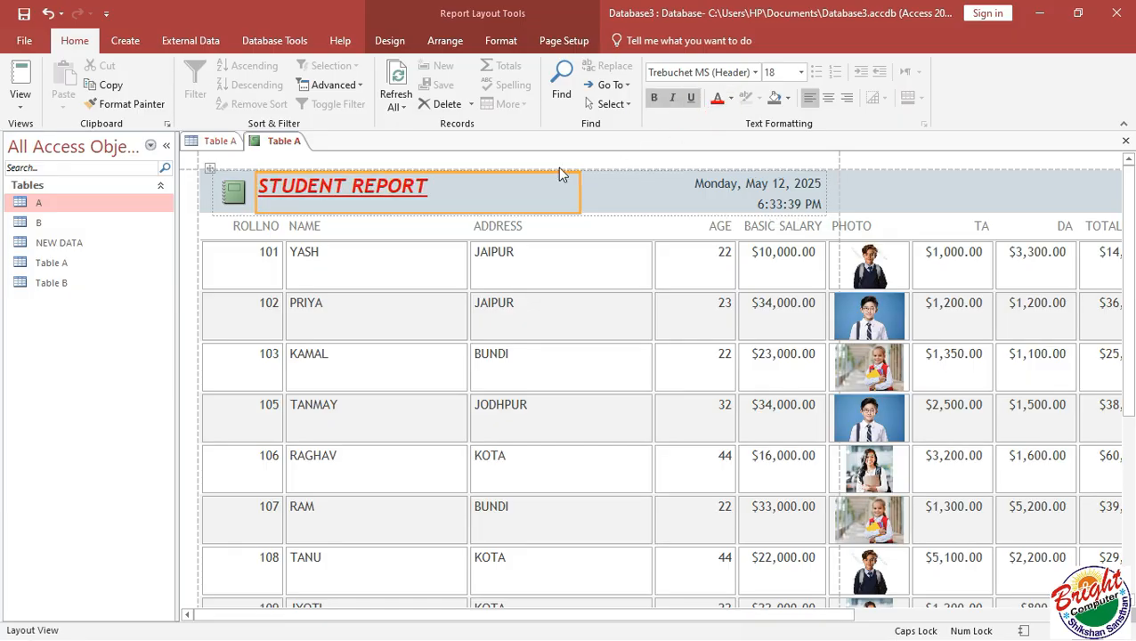
# - Replace the report header logo with picture 2 from the Pictures folder
pyautogui.click(235, 194)
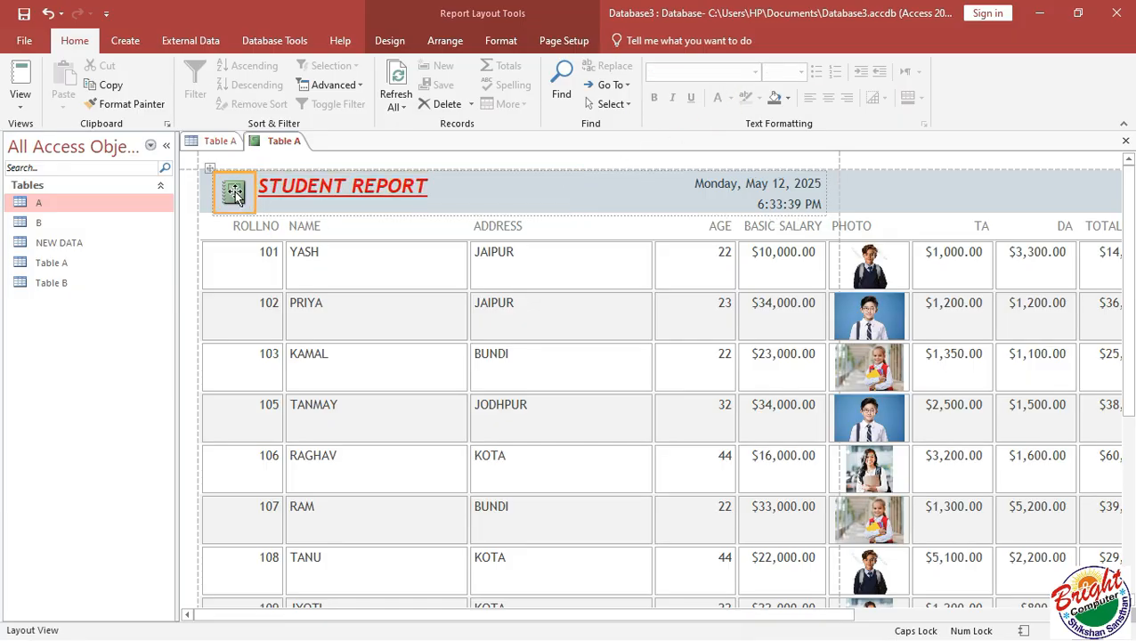
pyautogui.click(516, 13)
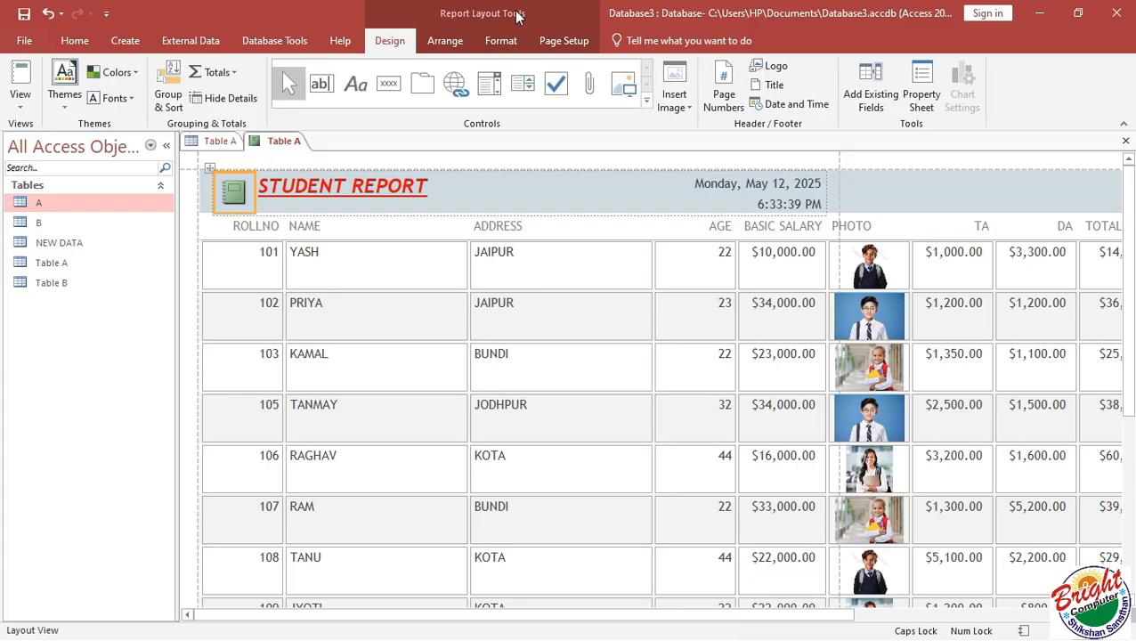
pyautogui.click(773, 66)
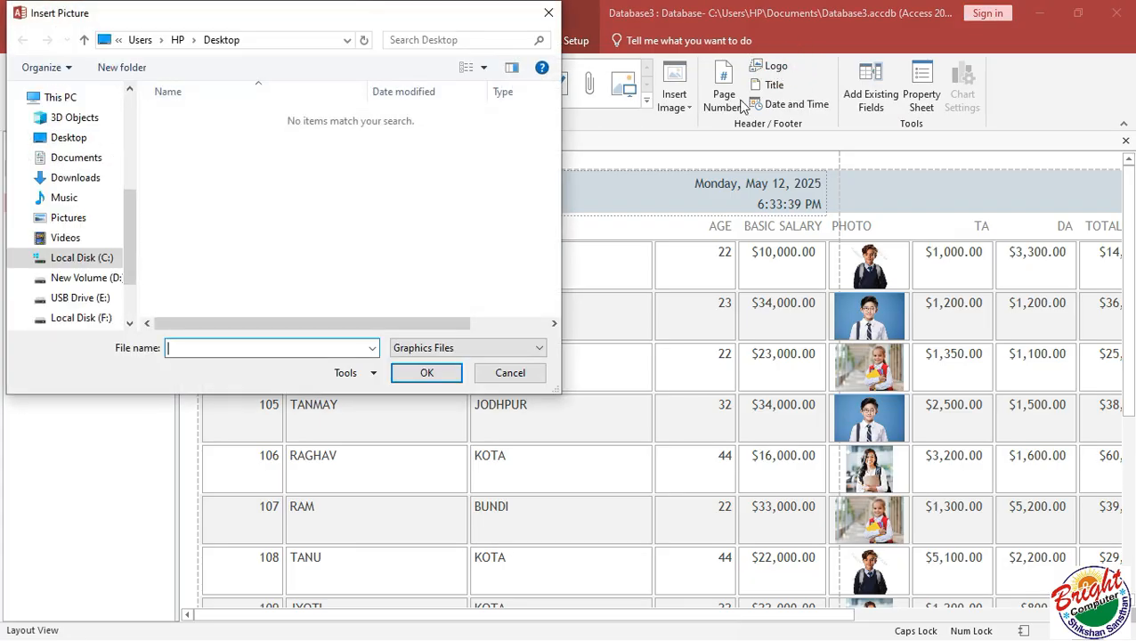
pyautogui.click(64, 237)
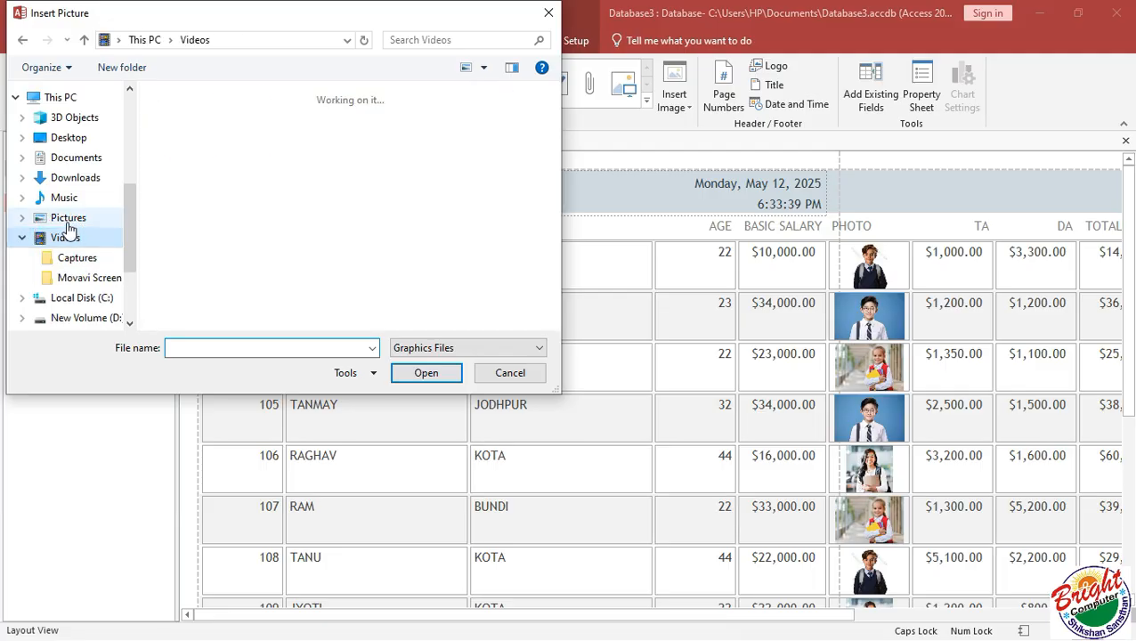
pyautogui.click(70, 219)
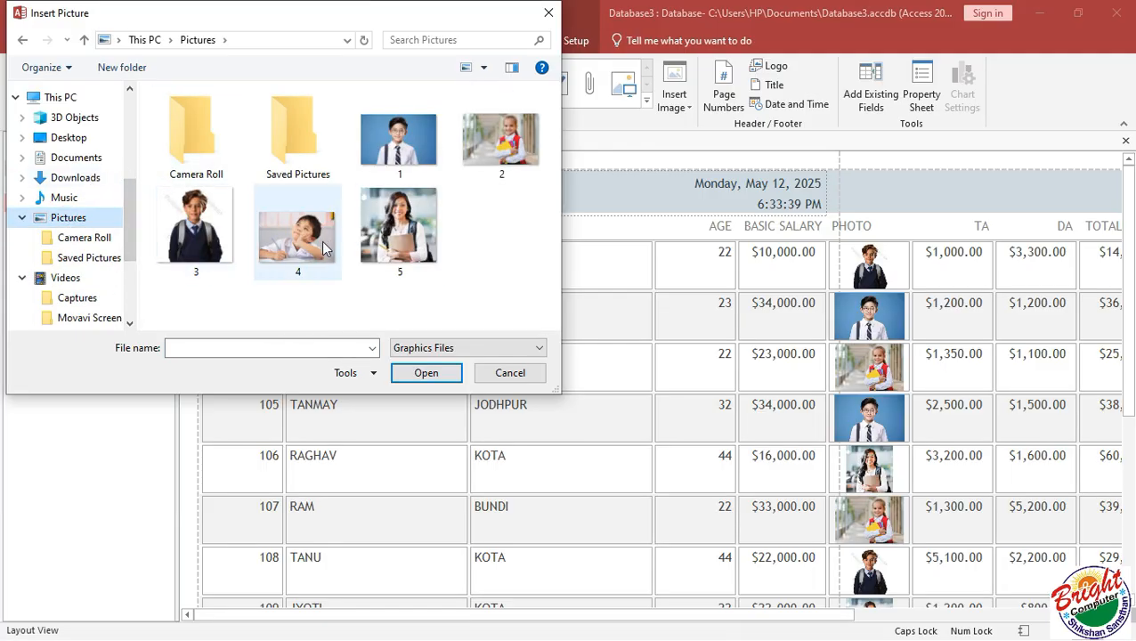
pyautogui.click(480, 147)
pyautogui.click(426, 373)
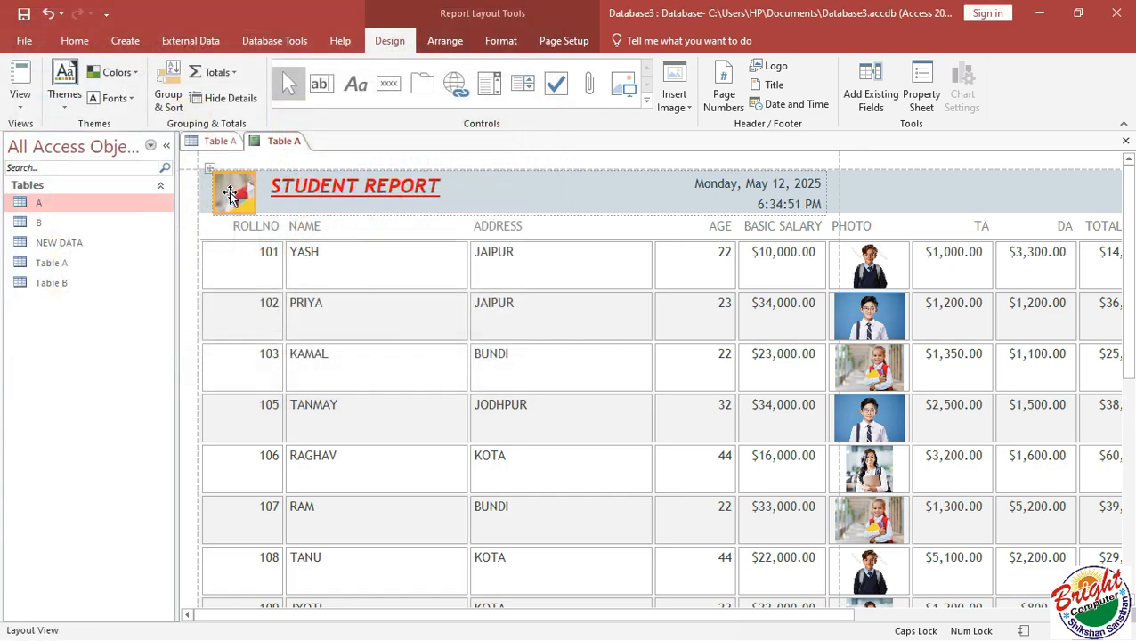
# - Review the customised report from its STUDENT REPORT header down to the page footer
pyautogui.scroll(-5, 607, 322)
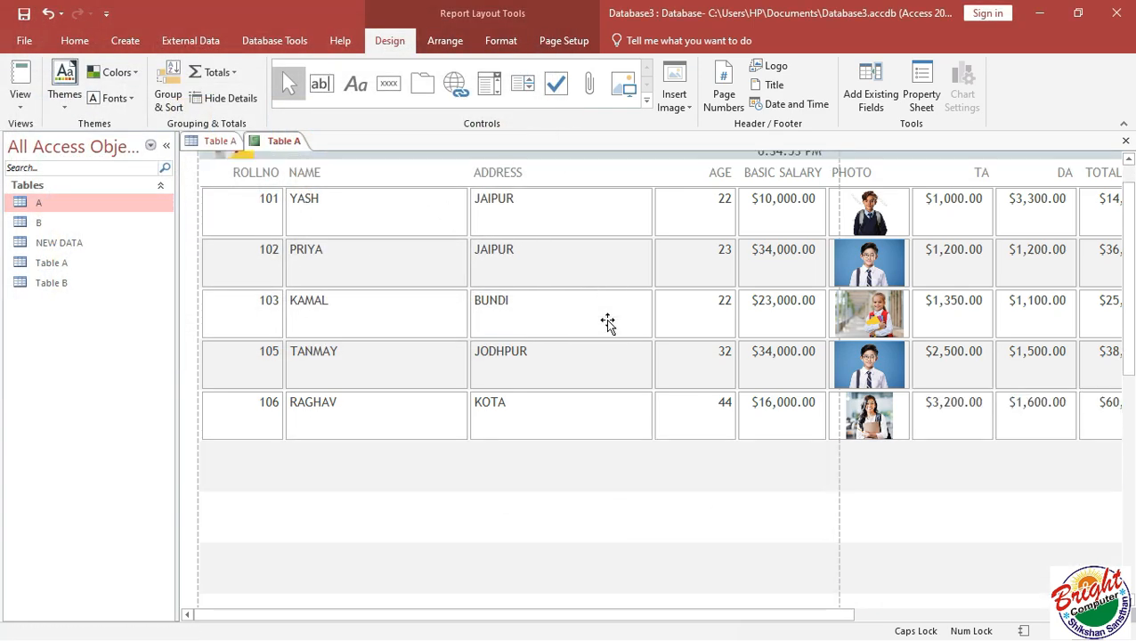
pyautogui.scroll(-3, 610, 320)
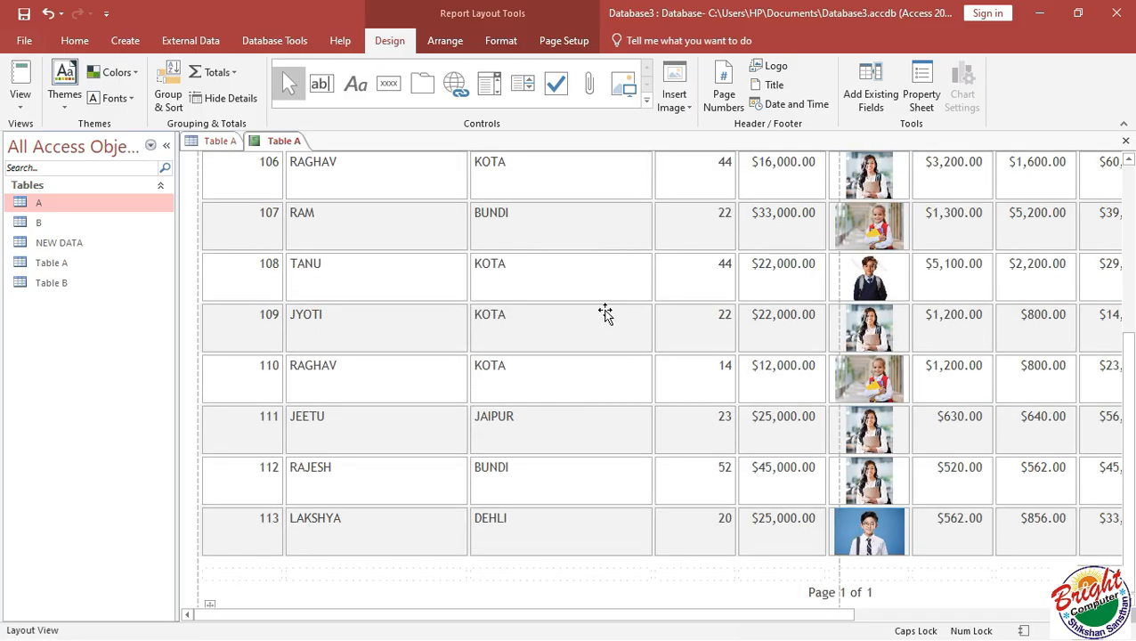
pyautogui.scroll(8, 613, 316)
pyautogui.scroll(1, 604, 312)
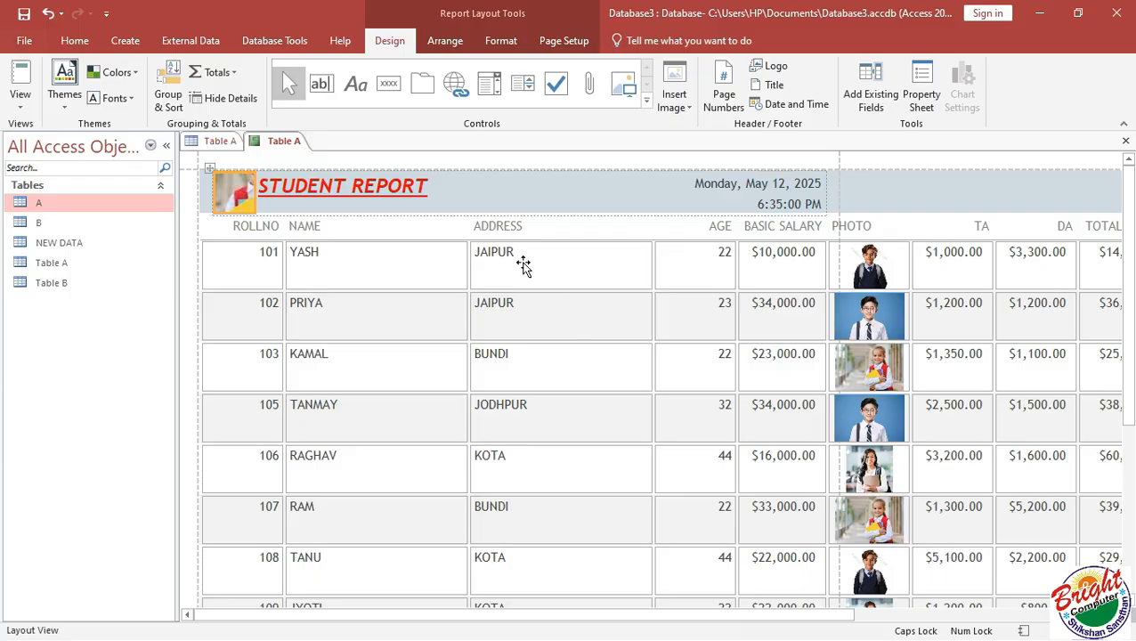
# - Try out the page range and number of copies, up to 3, in the report's print settings without printing
pyautogui.click(24, 40)
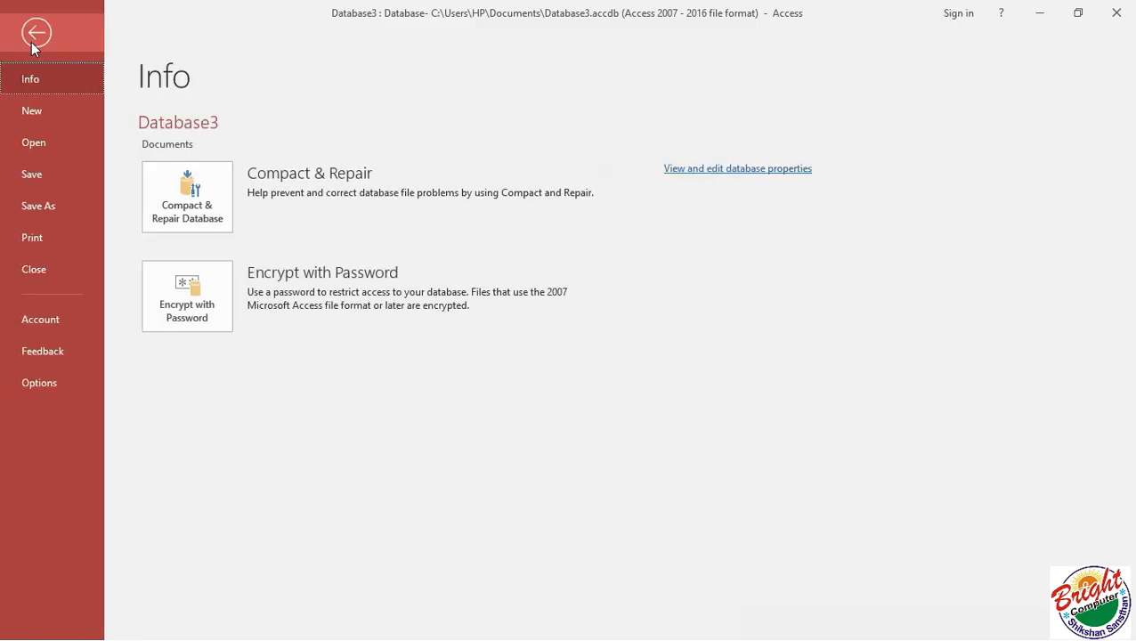
pyautogui.click(48, 239)
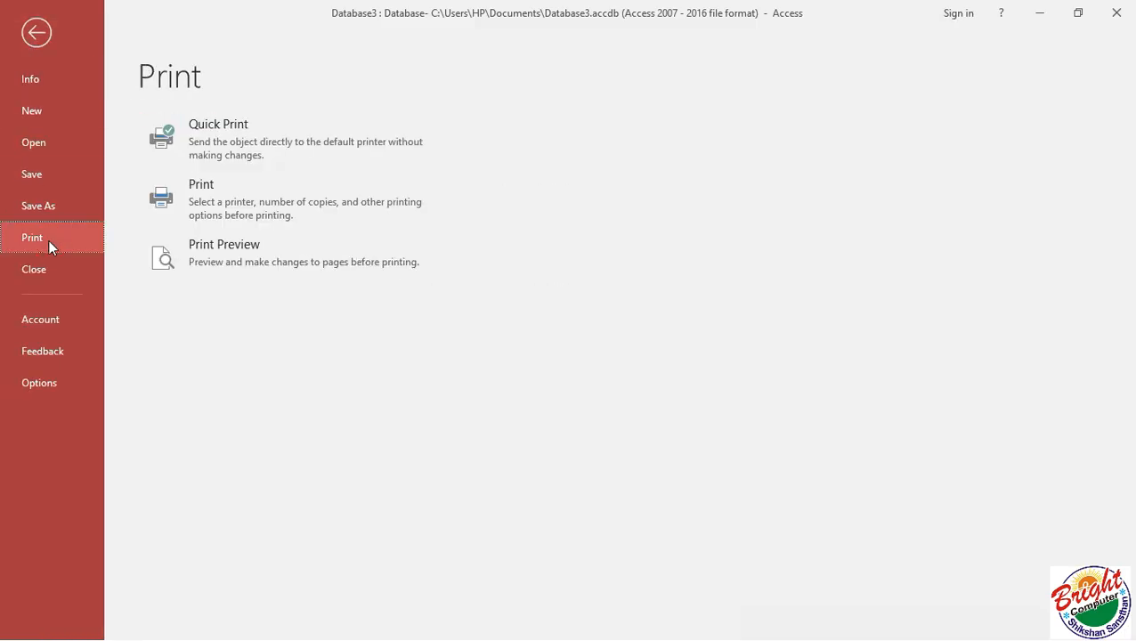
pyautogui.click(202, 193)
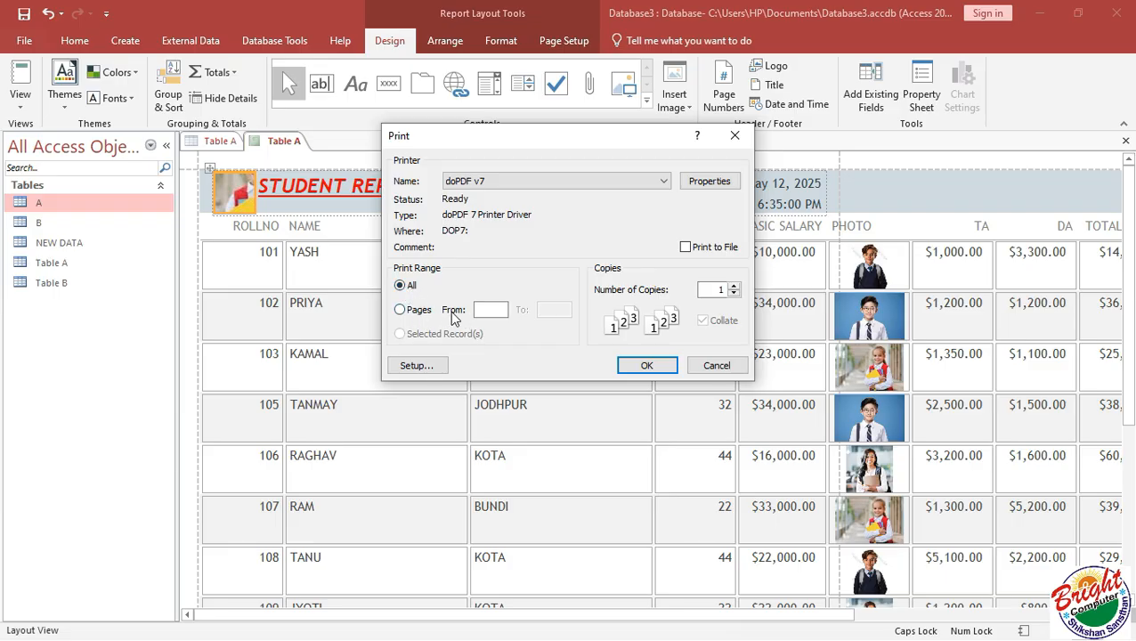
pyautogui.click(399, 310)
pyautogui.click(733, 288)
pyautogui.click(733, 292)
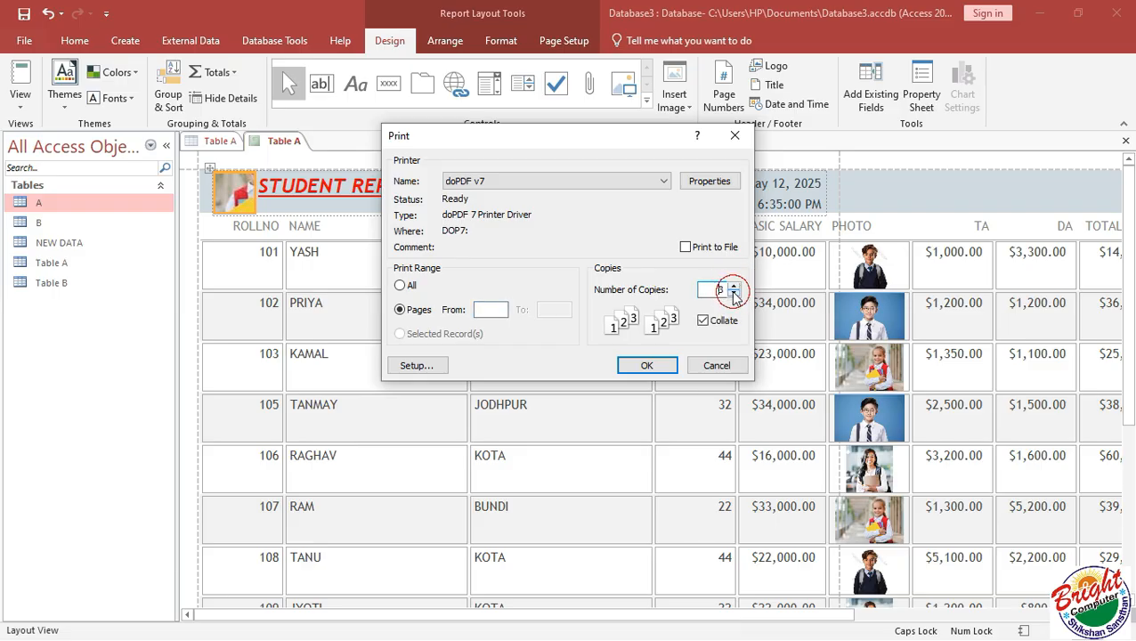
pyautogui.click(732, 292)
pyautogui.click(732, 292)
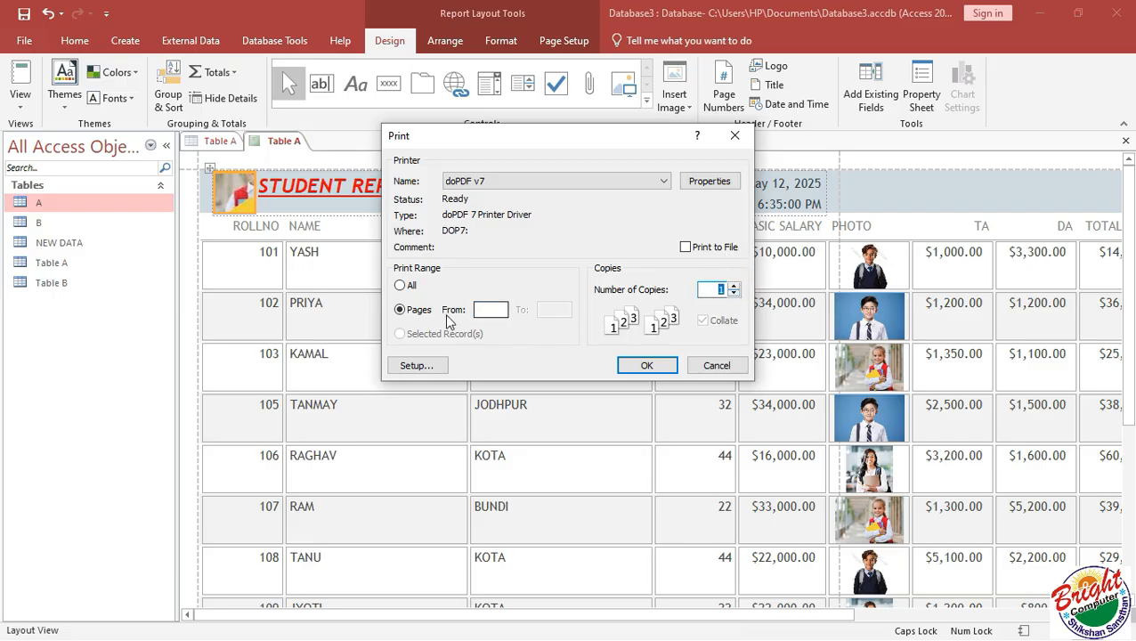
pyautogui.click(404, 287)
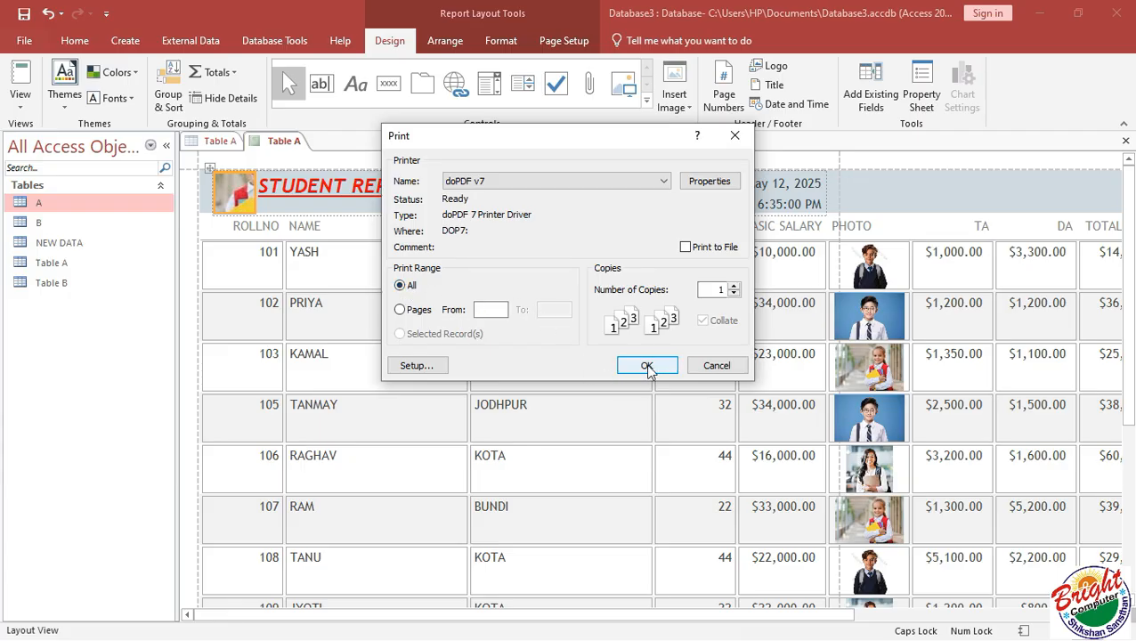
pyautogui.click(734, 135)
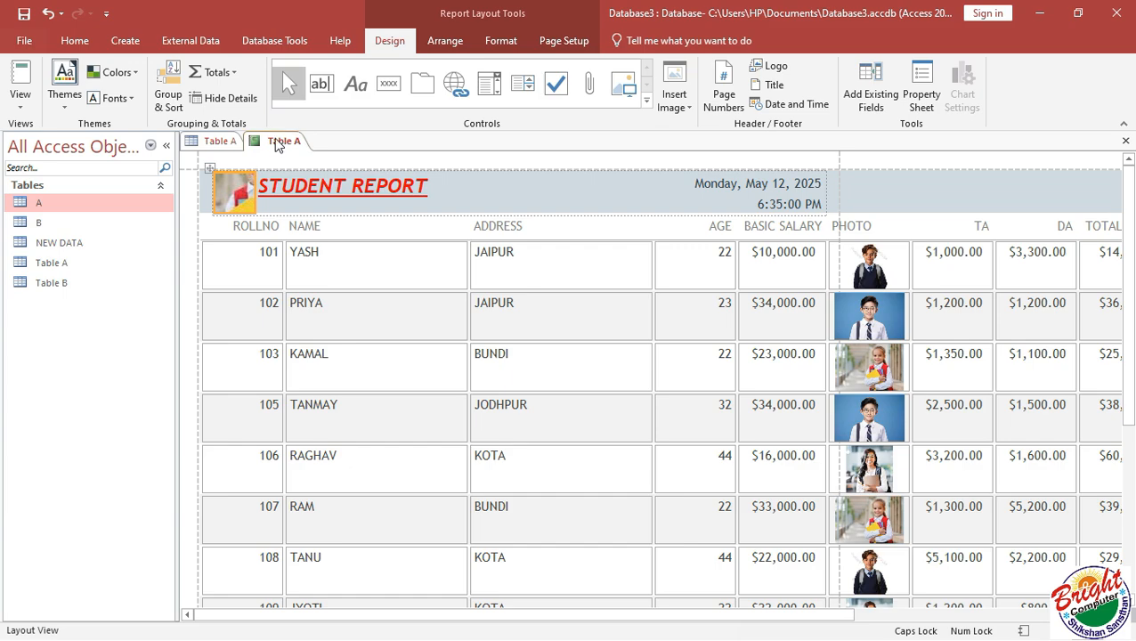
# - Save the report under the name REPORT A and close all open objects
pyautogui.rightClick(277, 146)
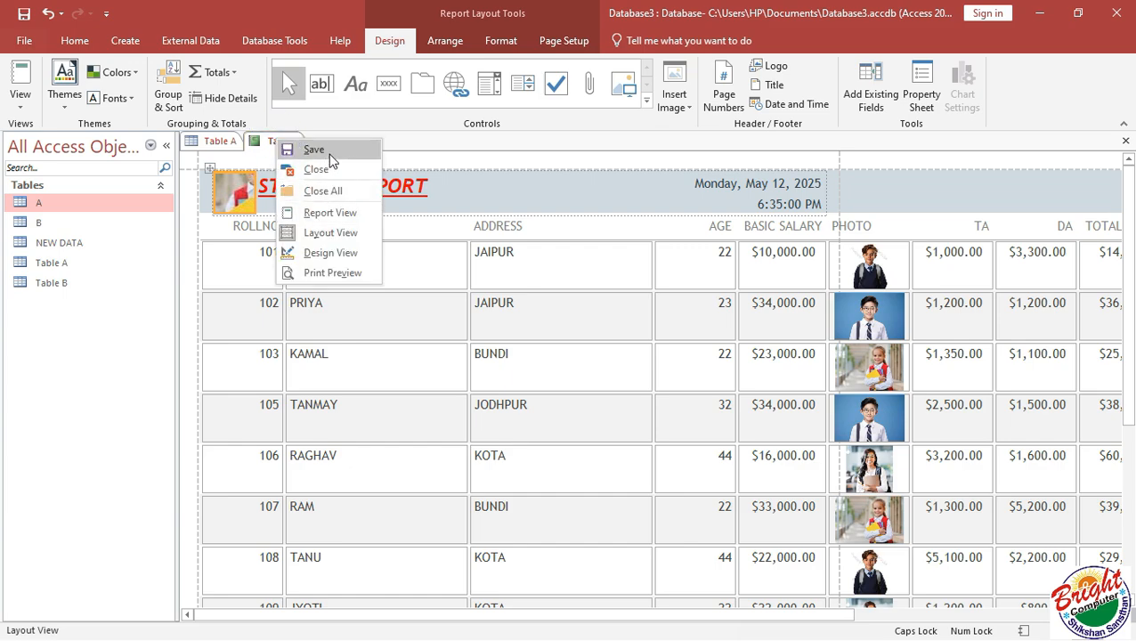
pyautogui.click(313, 149)
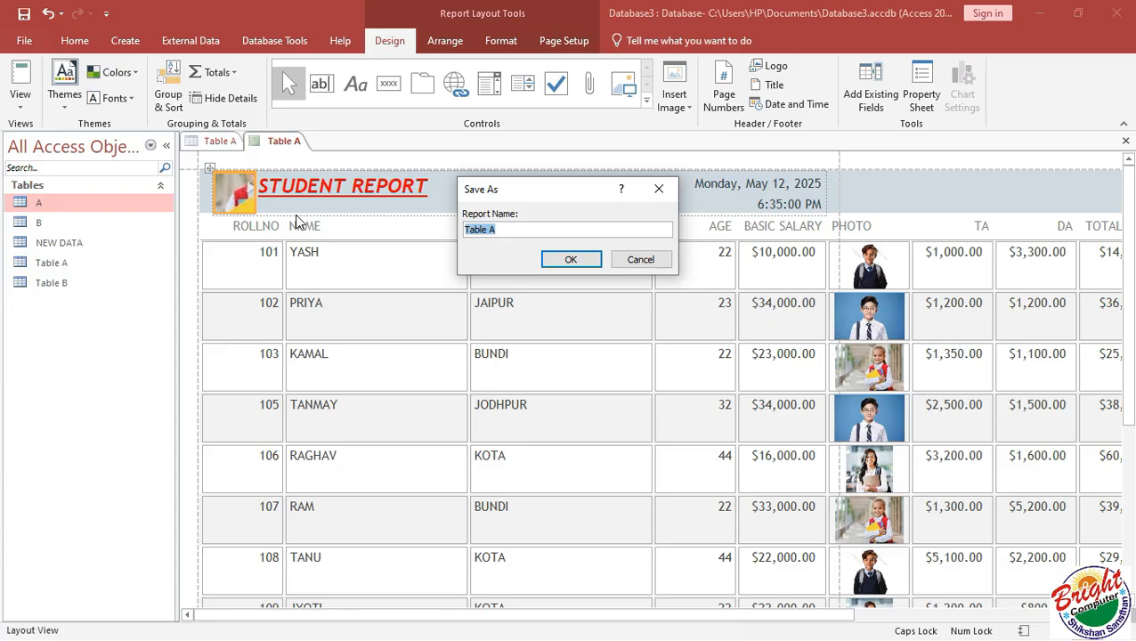
pyautogui.write('REPORT')
pyautogui.click(580, 260)
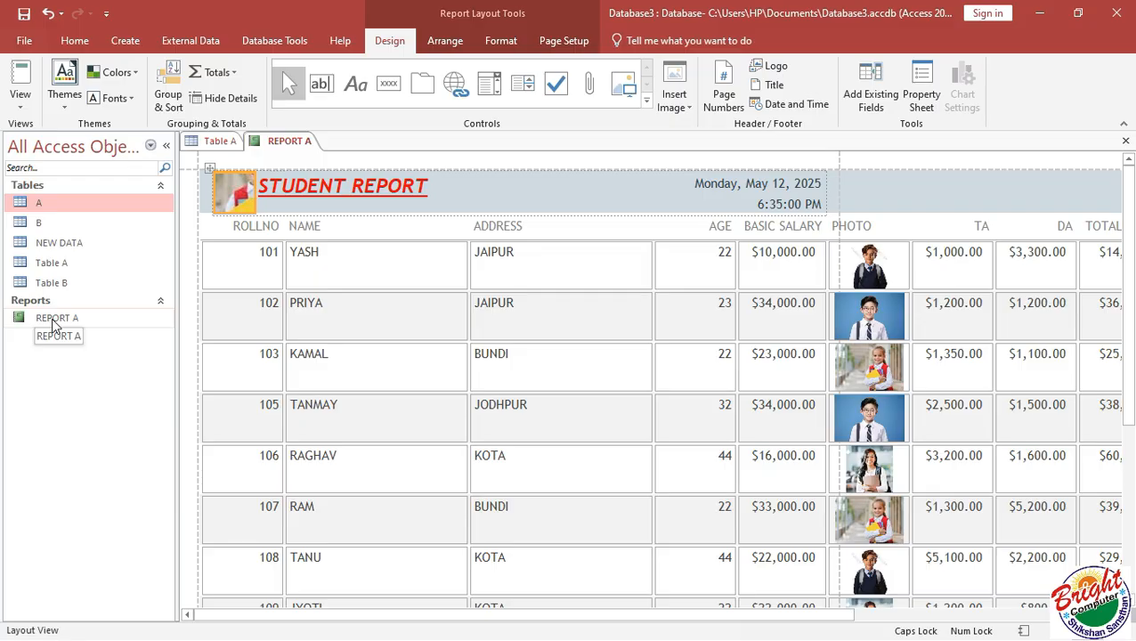
pyautogui.rightClick(297, 144)
pyautogui.click(341, 193)
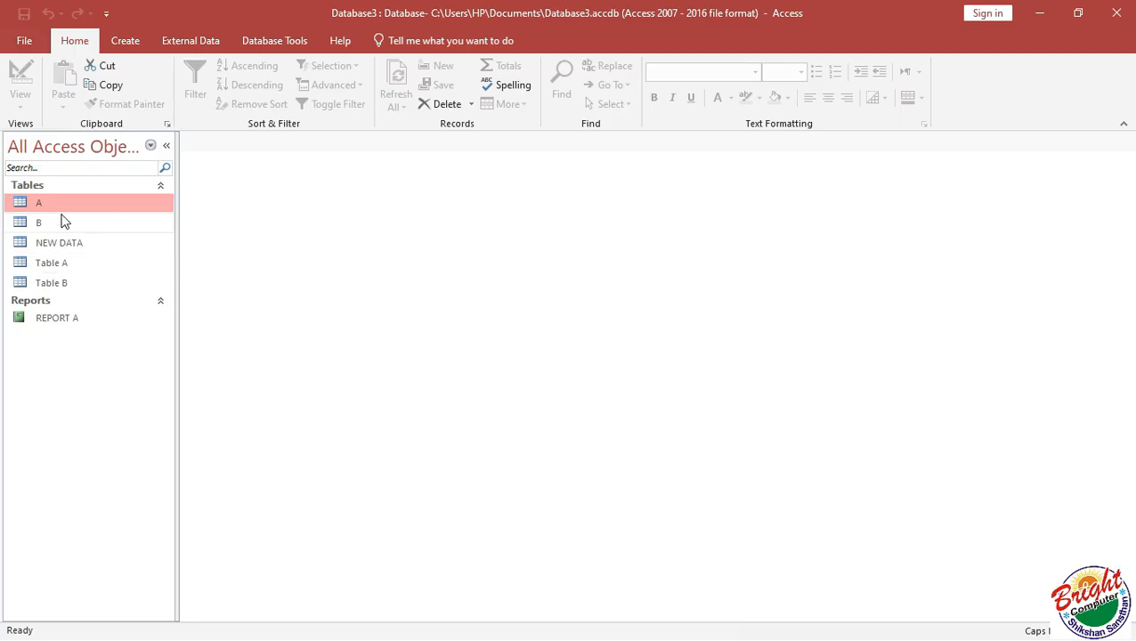
# - Reopen the saved REPORT A and review its records from the header to the last row
pyautogui.click(126, 42)
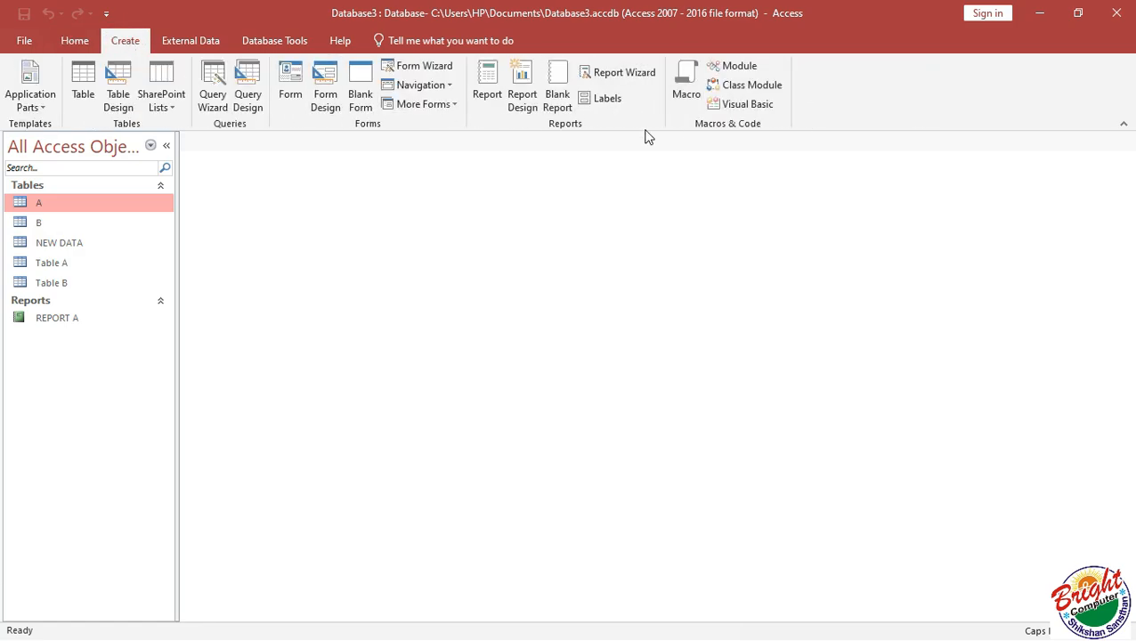
pyautogui.doubleClick(53, 318)
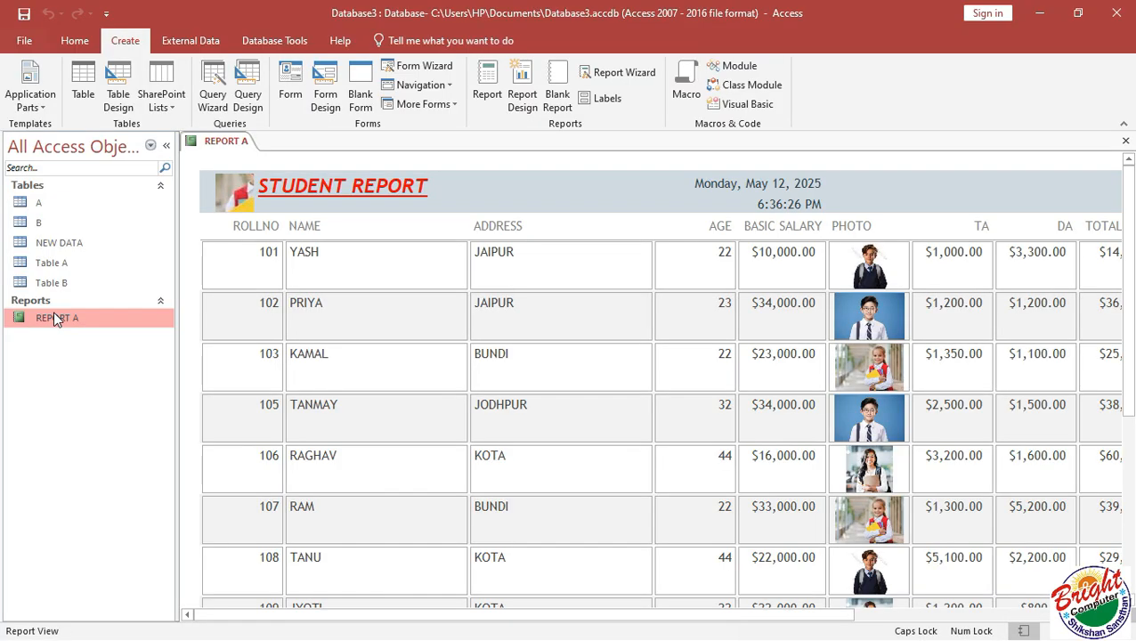
pyautogui.scroll(-3, 410, 279)
pyautogui.scroll(-5, 409, 278)
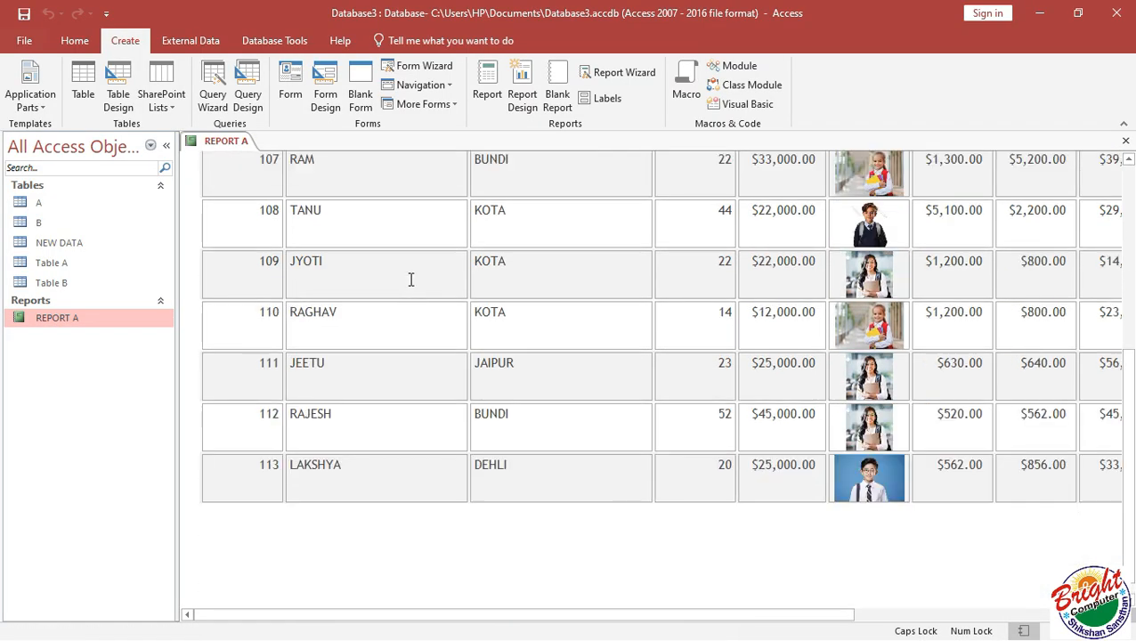
pyautogui.scroll(8, 409, 278)
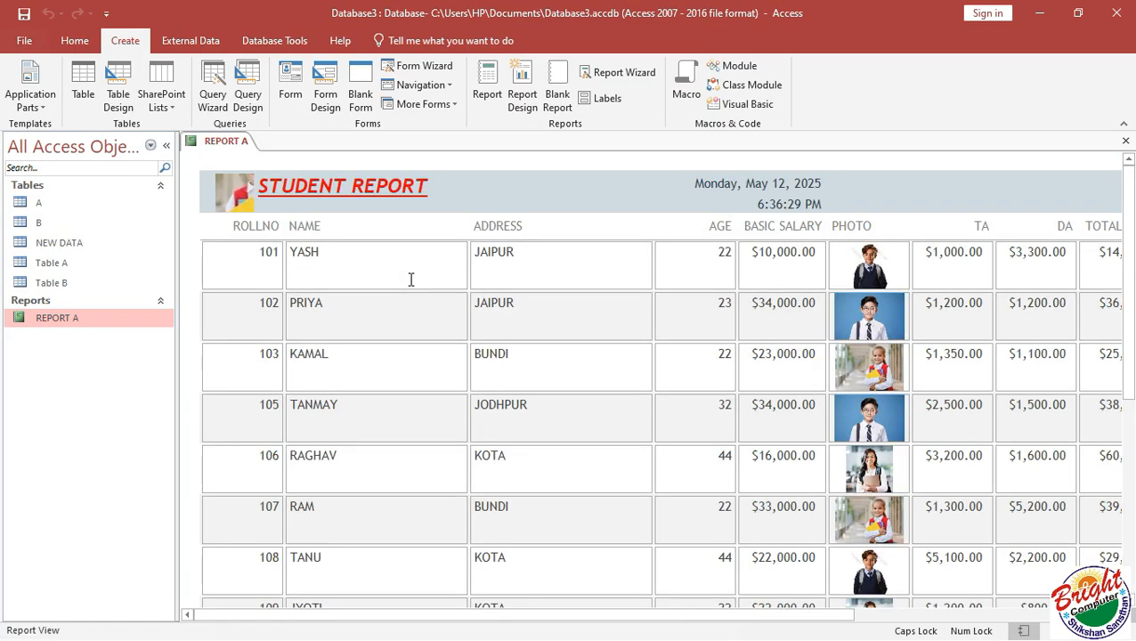